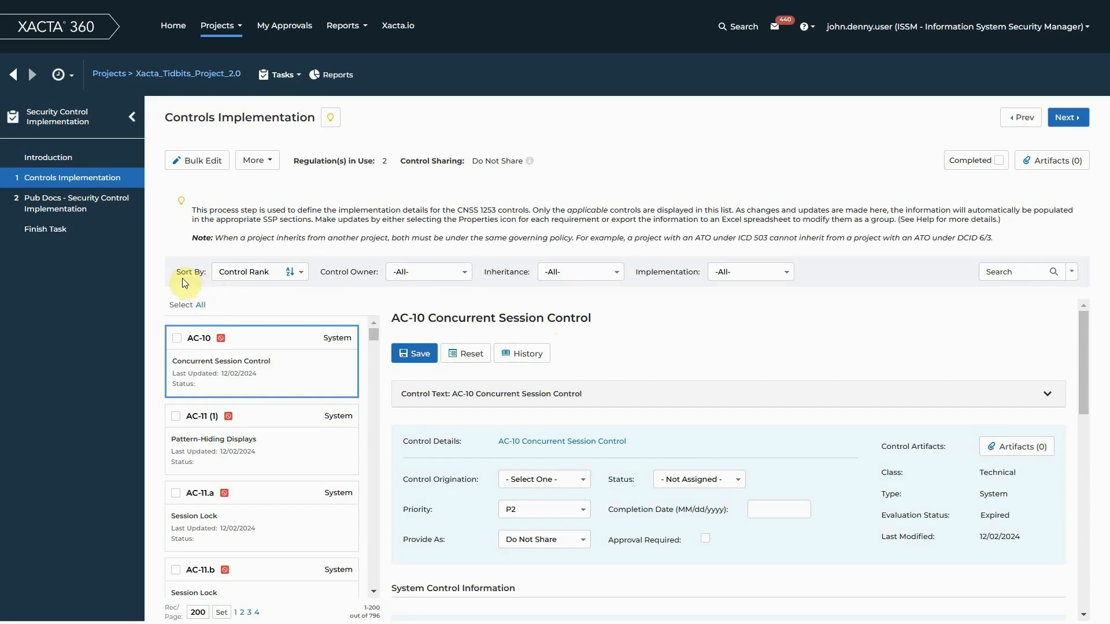
- Sort the controls list by Control ID and review the implementation details of AC-1.a.1
click(301, 273)
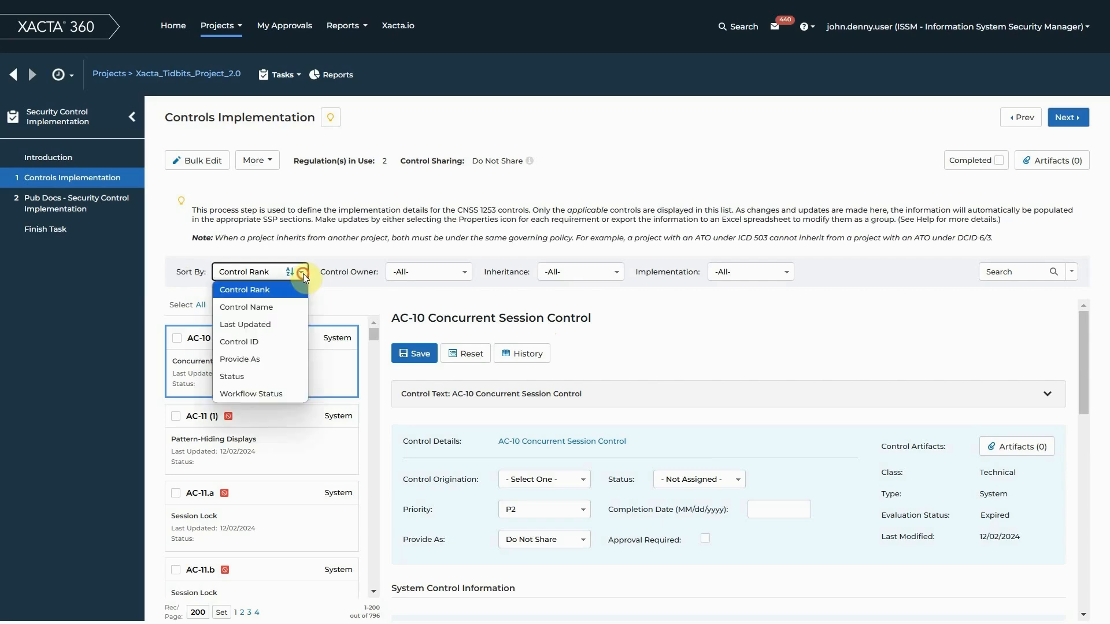
click(273, 338)
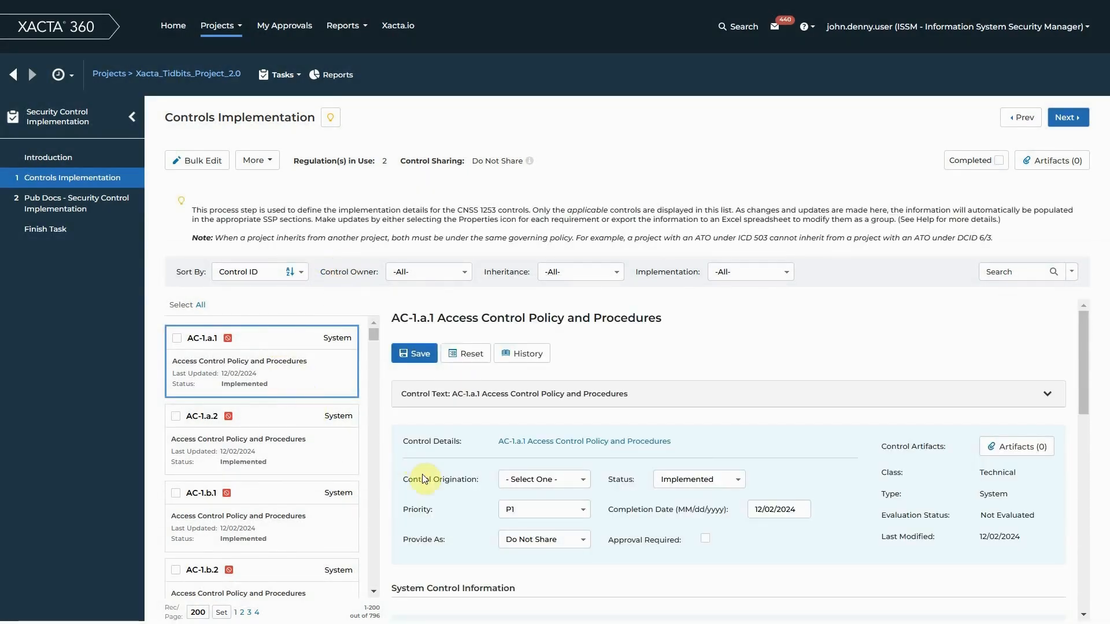
scroll(276, 433, down, 5)
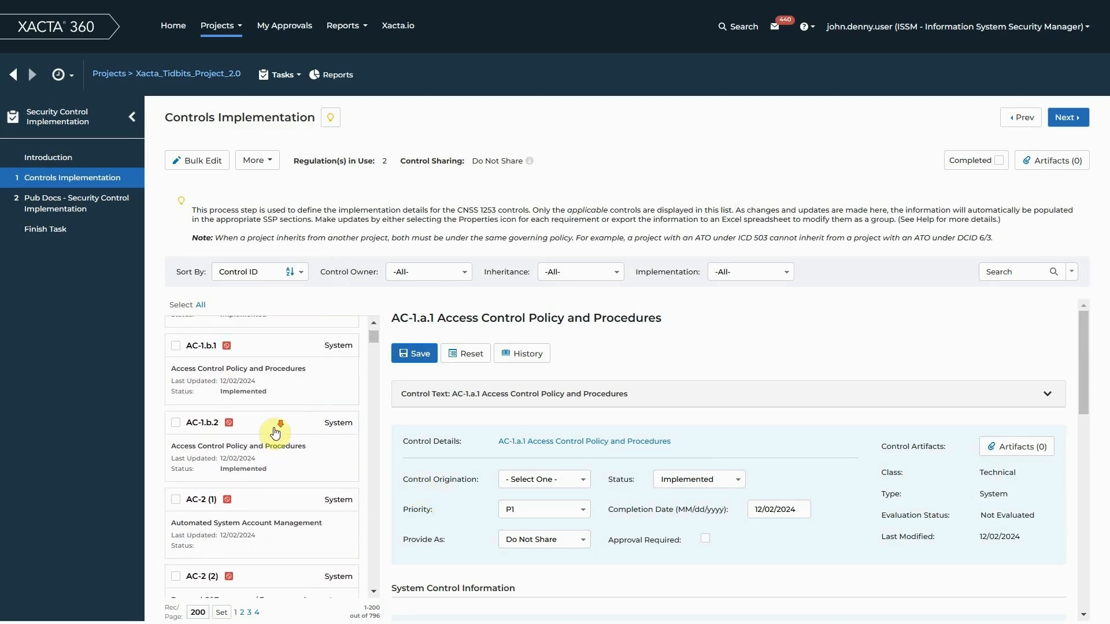
scroll(275, 434, up, 3)
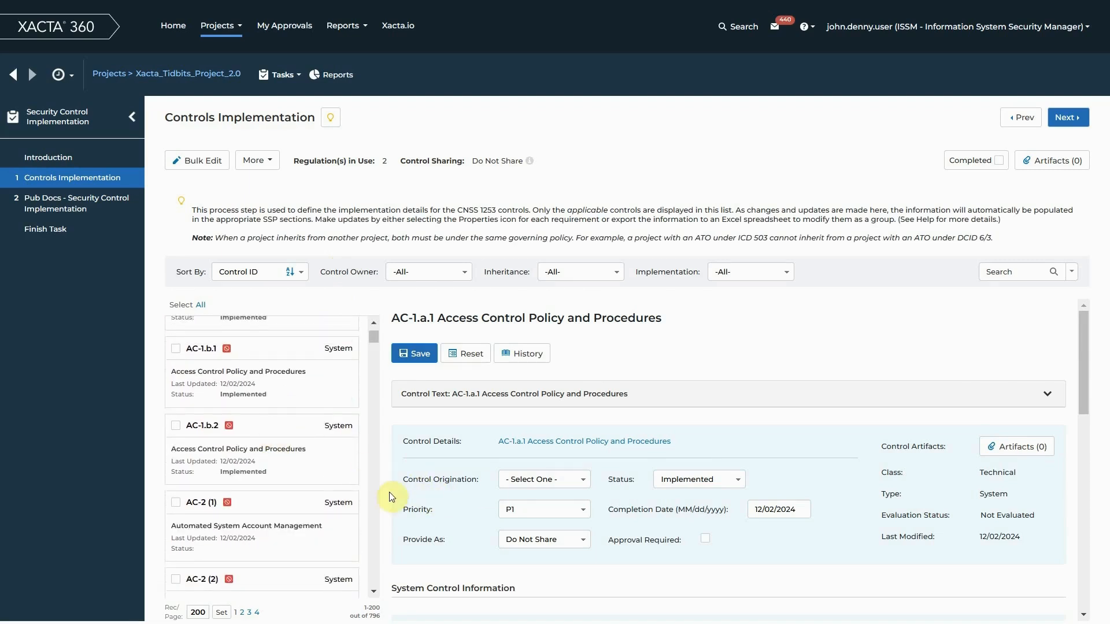
scroll(498, 472, down, 4)
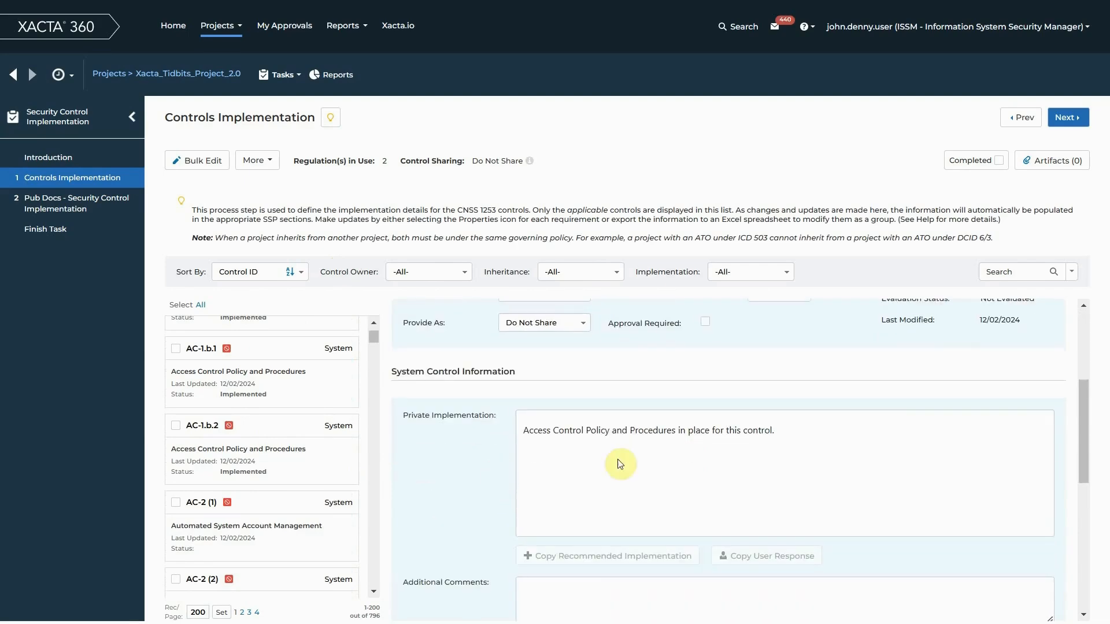
scroll(471, 485, up, 4)
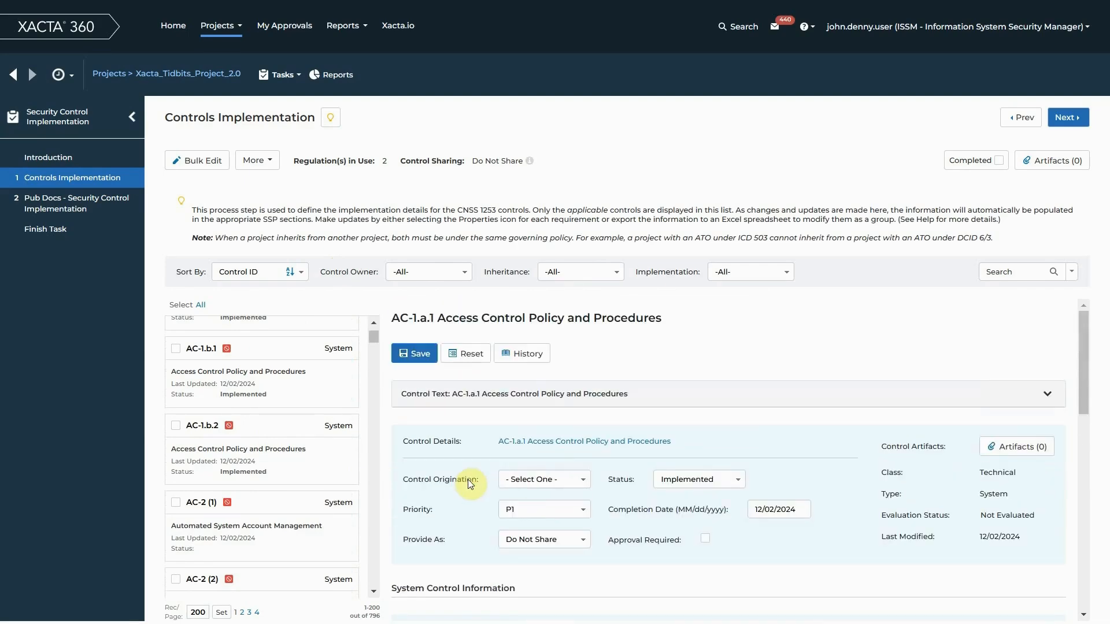
scroll(317, 416, up, 3)
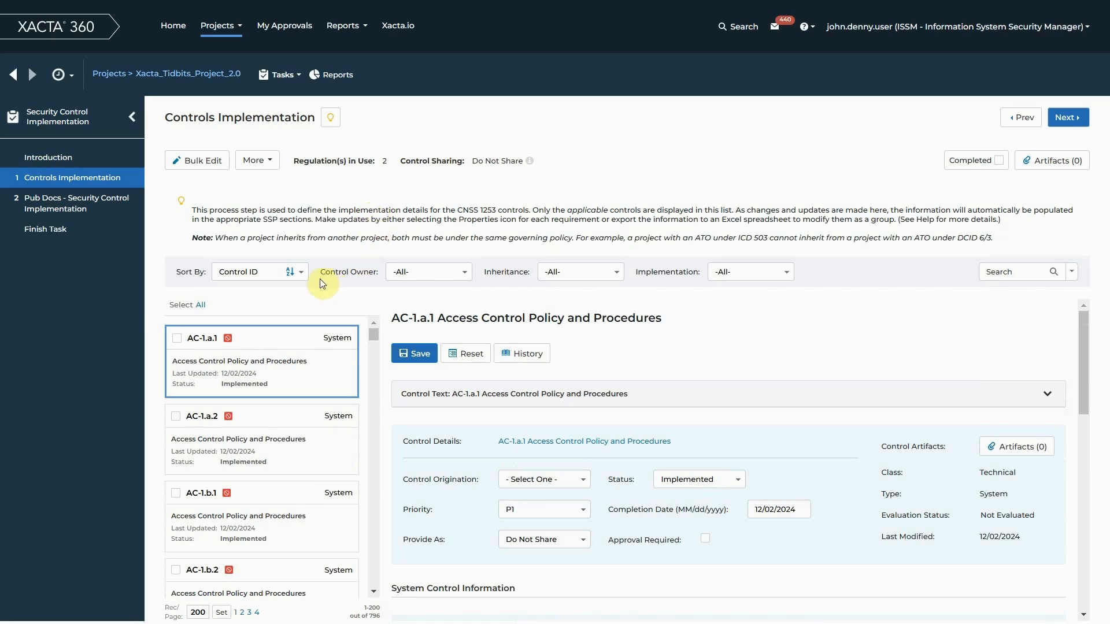
- Filter the controls by owner to My Controls, and reset the owner filter to all after checking the list
click(461, 273)
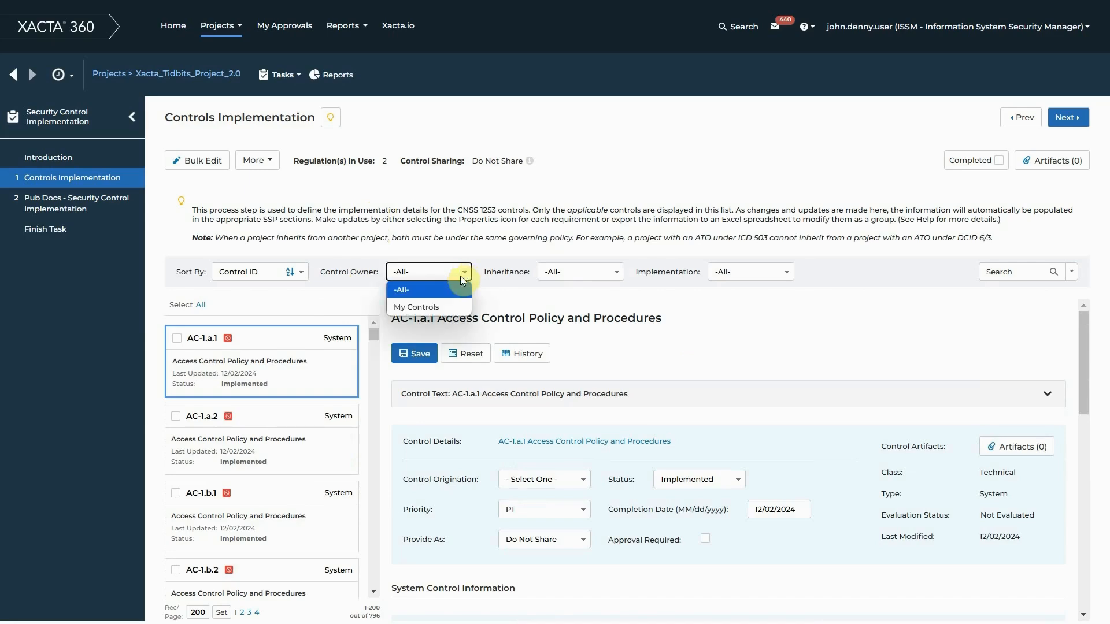
click(442, 306)
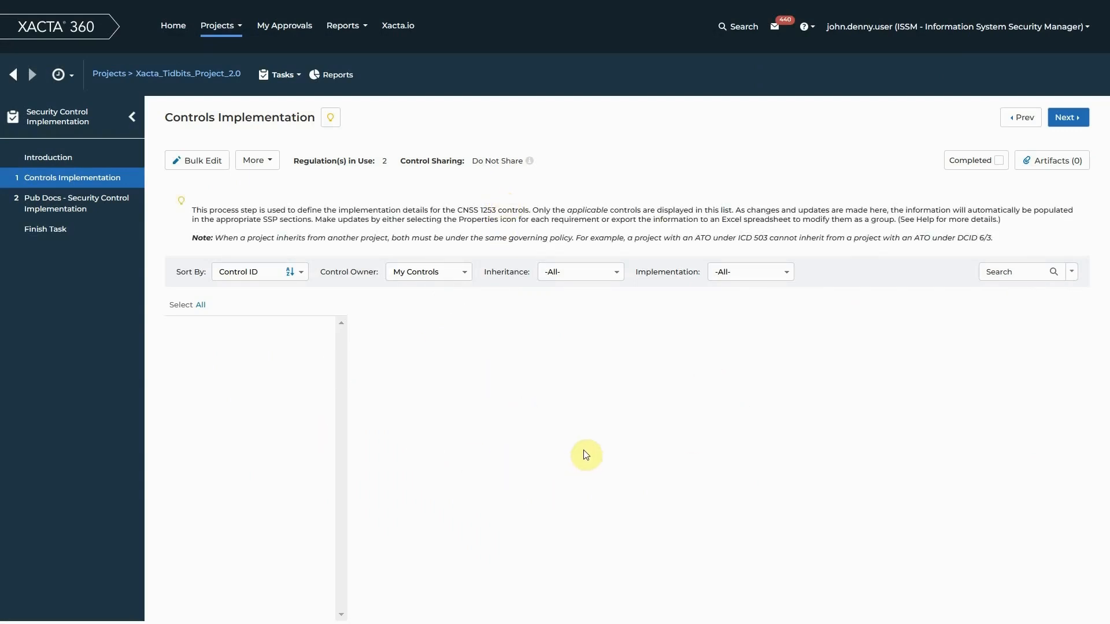
click(457, 272)
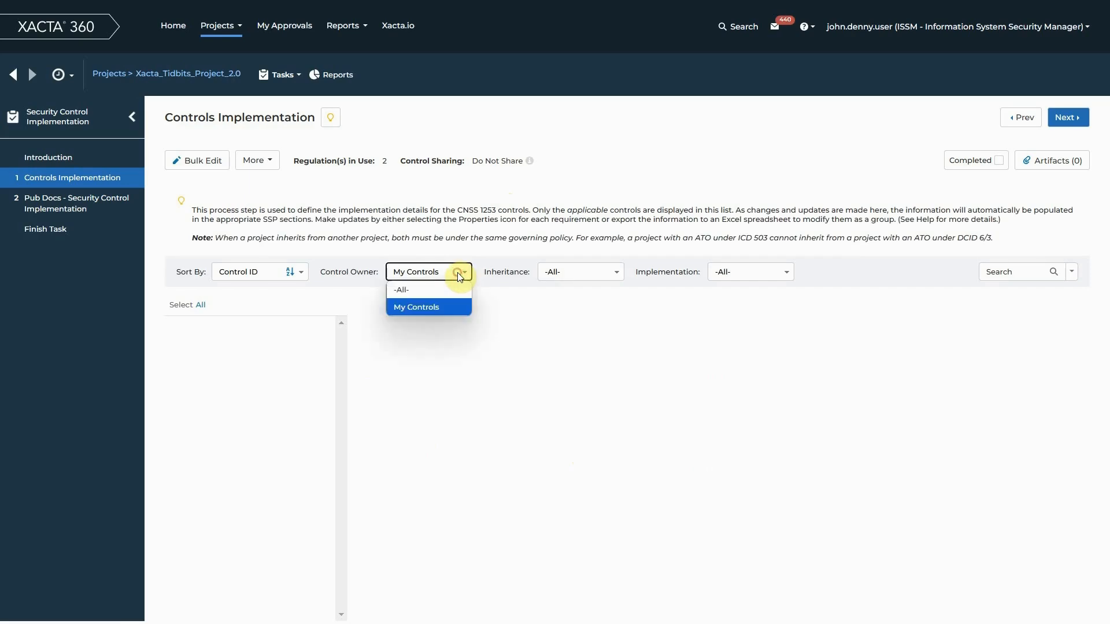
click(435, 292)
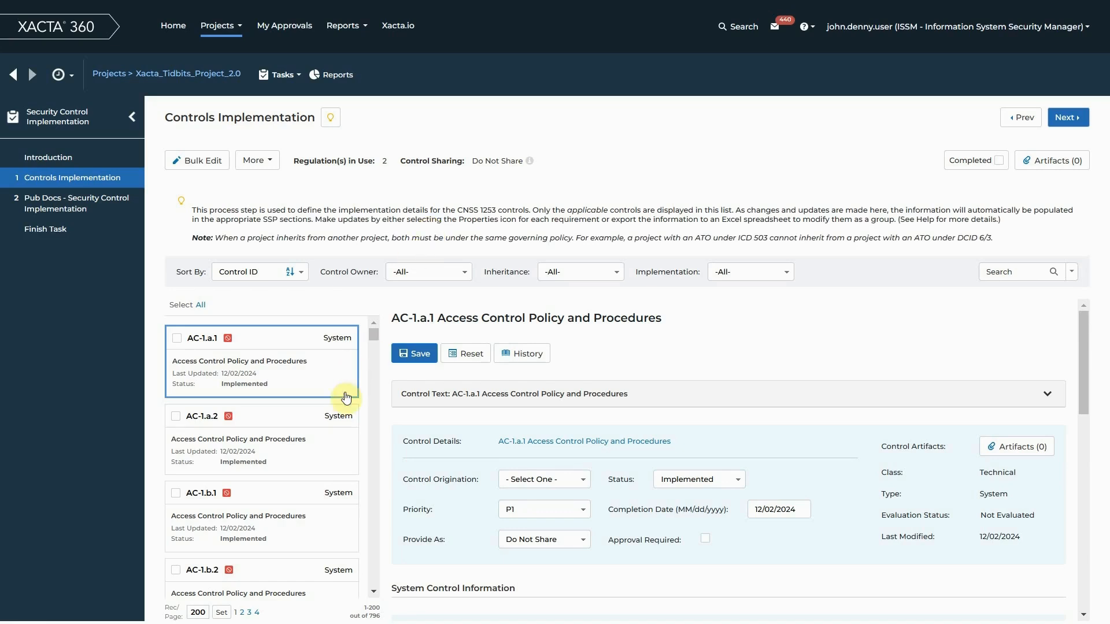
- Find control AC-2 (9) Restrictions On Use Of Shared Groups / Accounts in the list and open it
scroll(302, 424, down, 10)
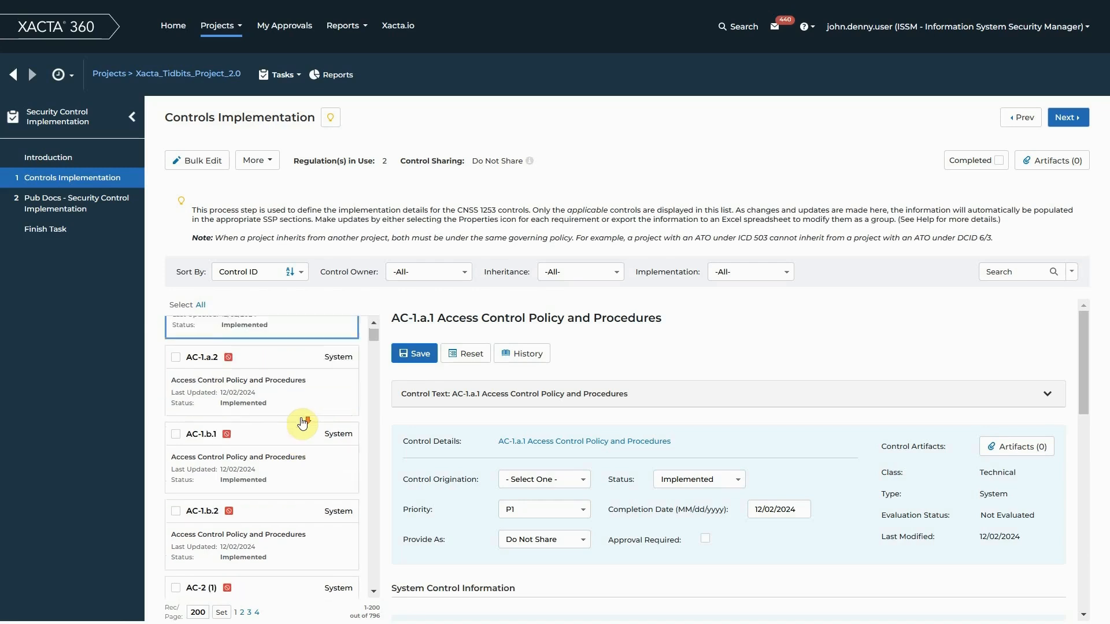
scroll(303, 423, down, 5)
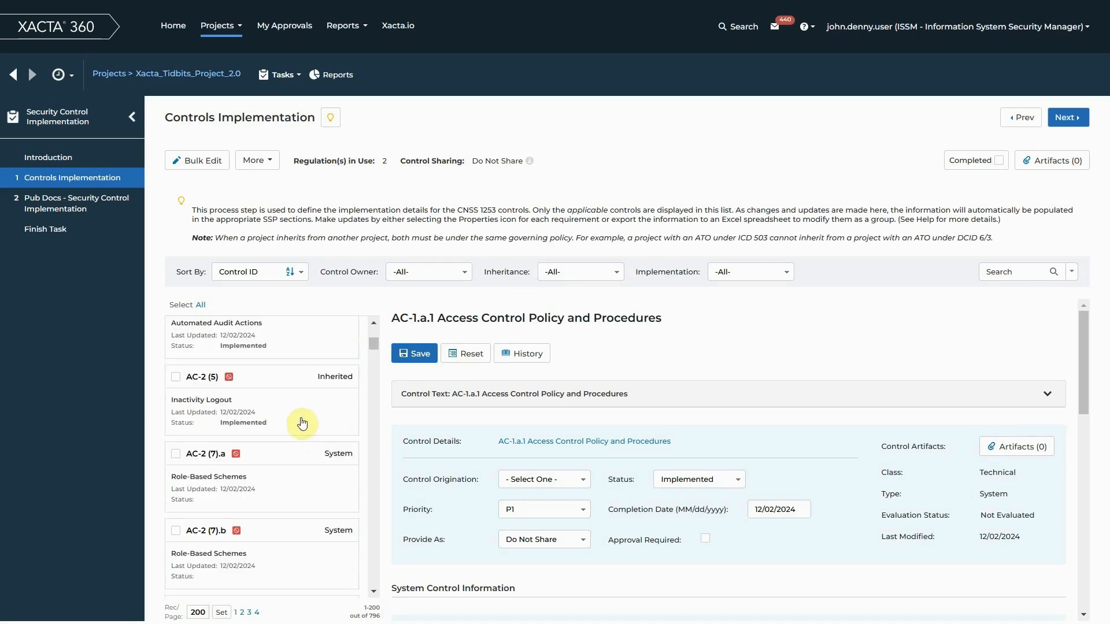
scroll(302, 424, down, 7)
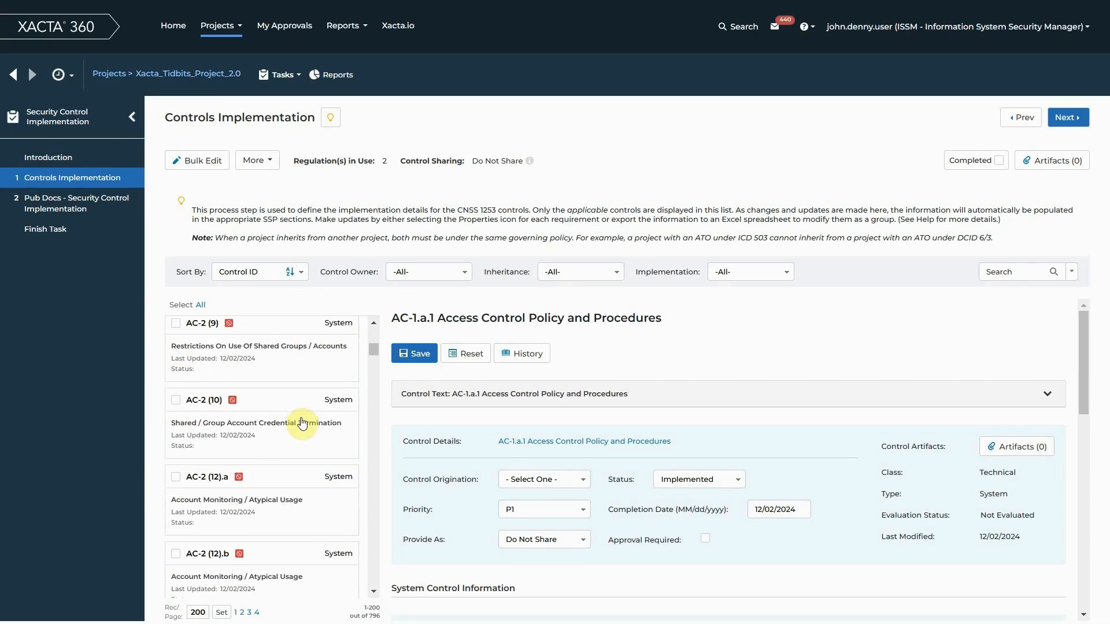
scroll(302, 424, up, 2)
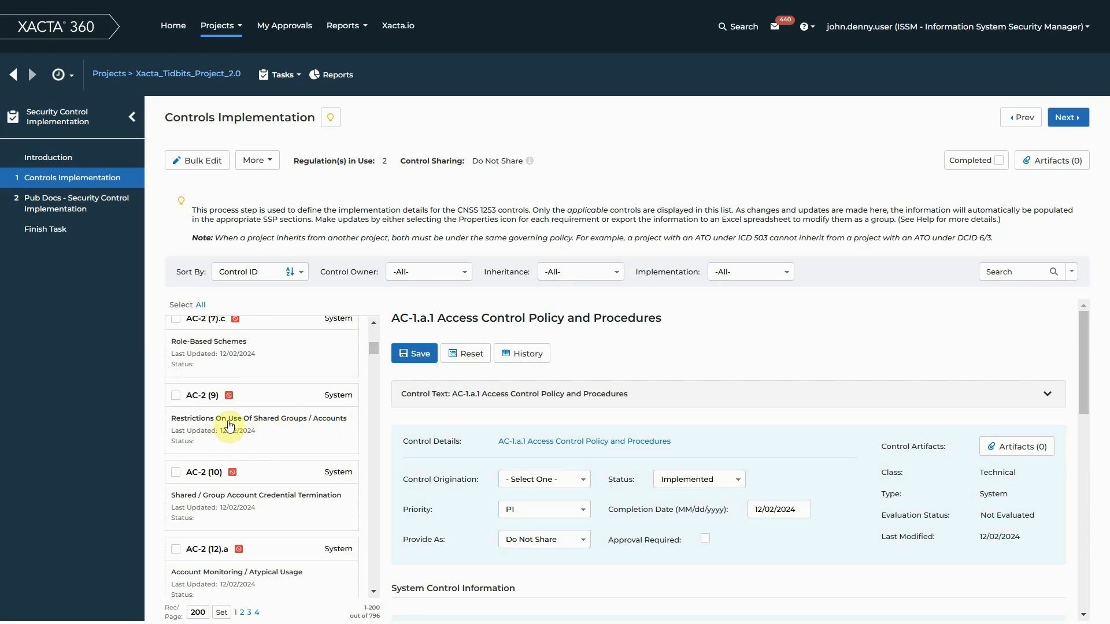
click(262, 415)
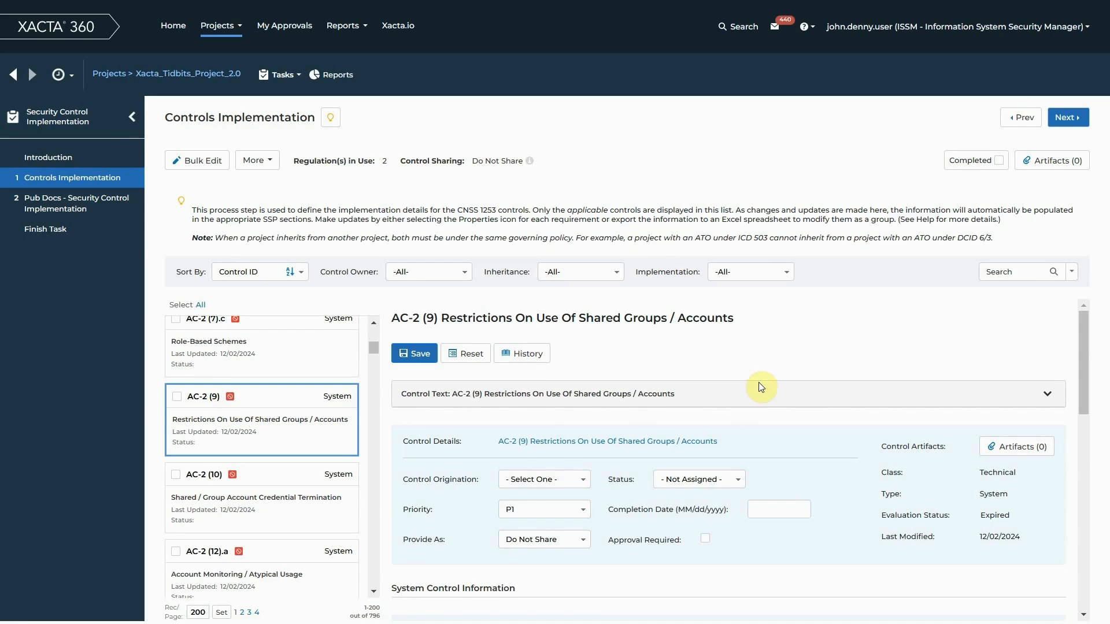
- Assign the signed-in user's personal entry as control owner of AC-2 (9) under Control Owners and Responsible Entities
scroll(759, 385, down, 4)
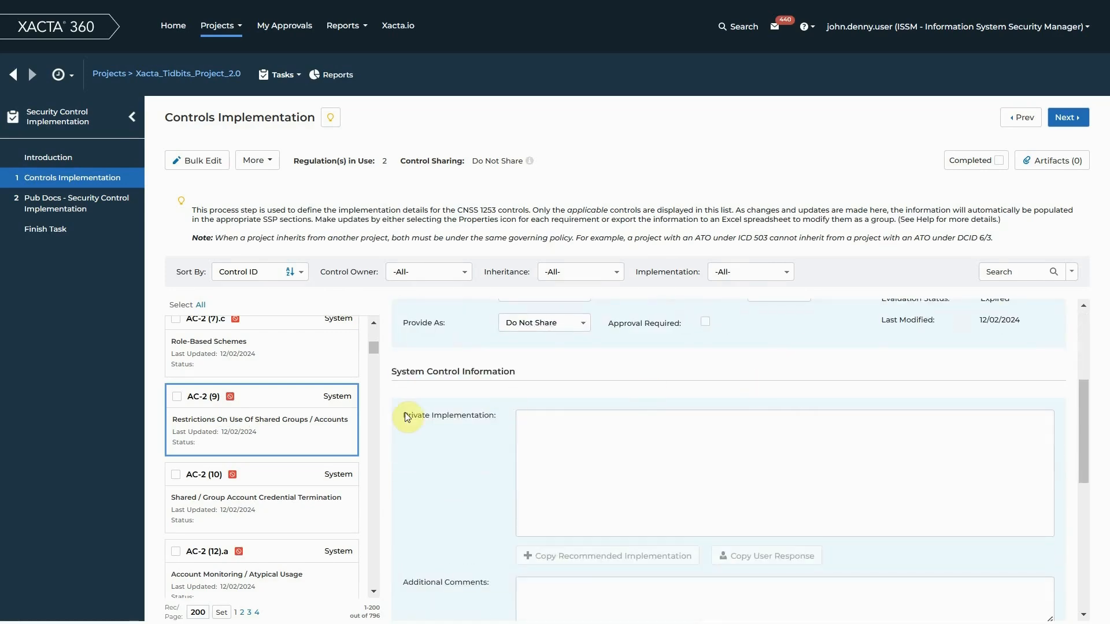
scroll(408, 416, down, 10)
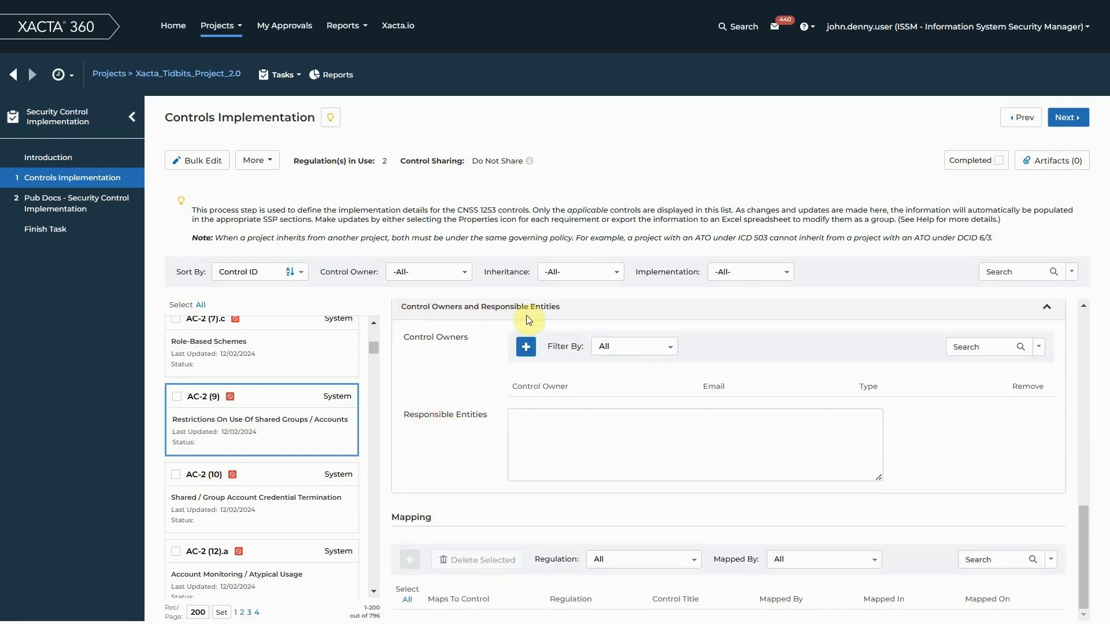
click(526, 349)
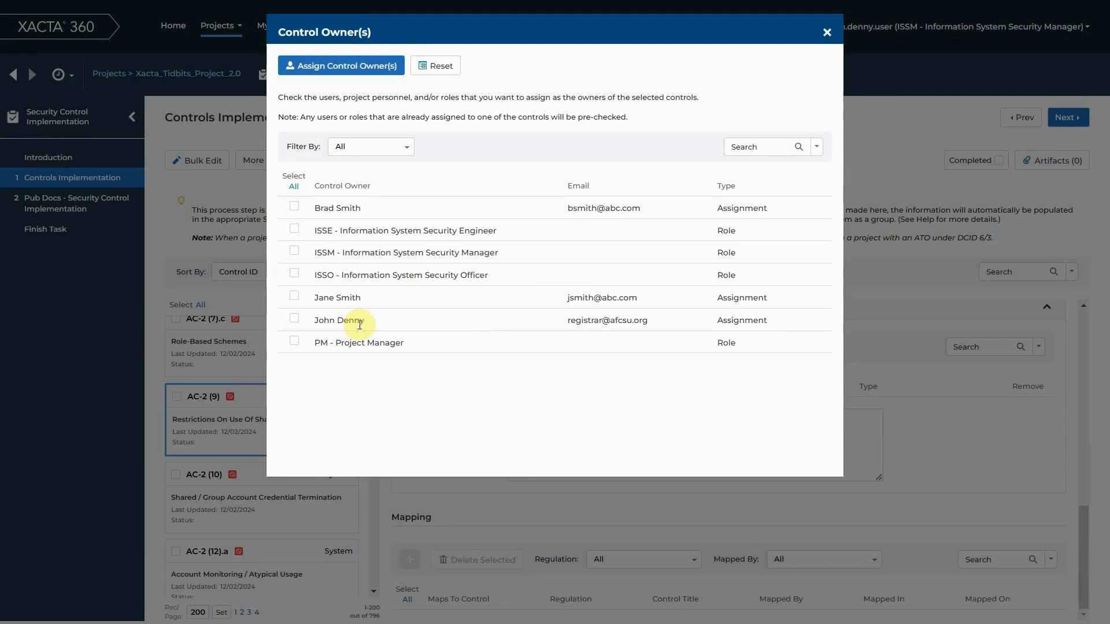
click(295, 319)
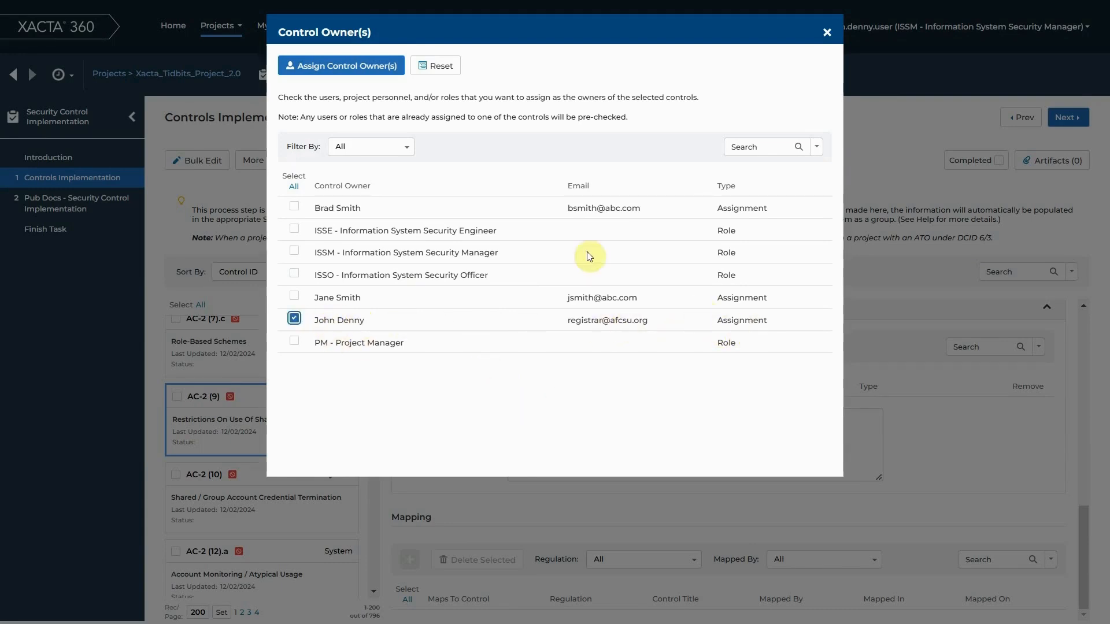
click(311, 75)
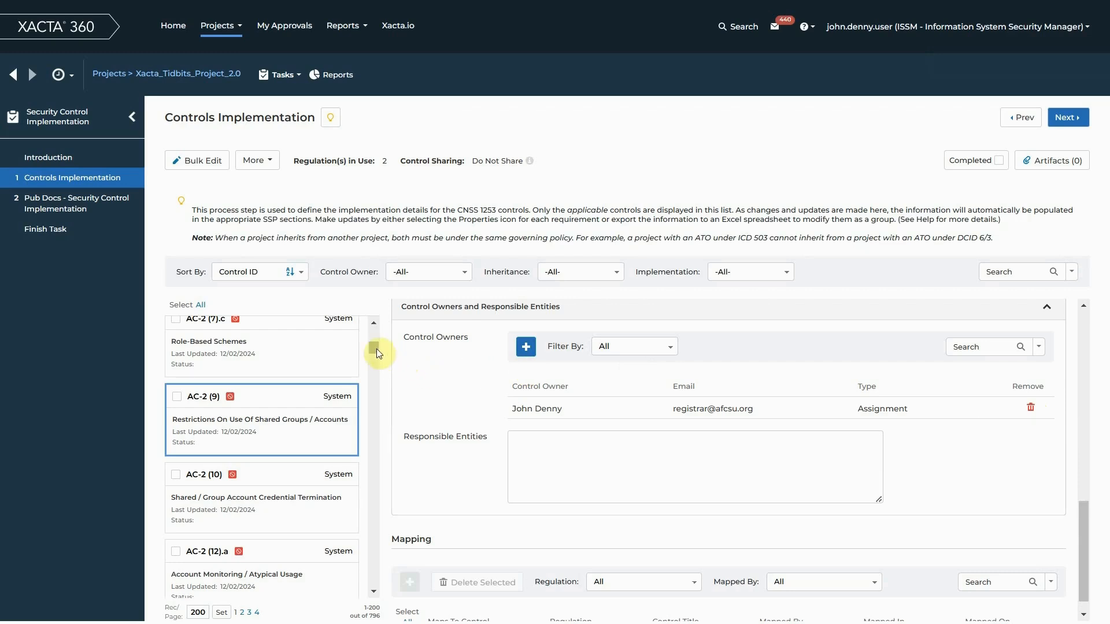
- Check the newly owned control by filtering the list to My Controls, and return the owner filter to all
drag(373, 351, 373, 333)
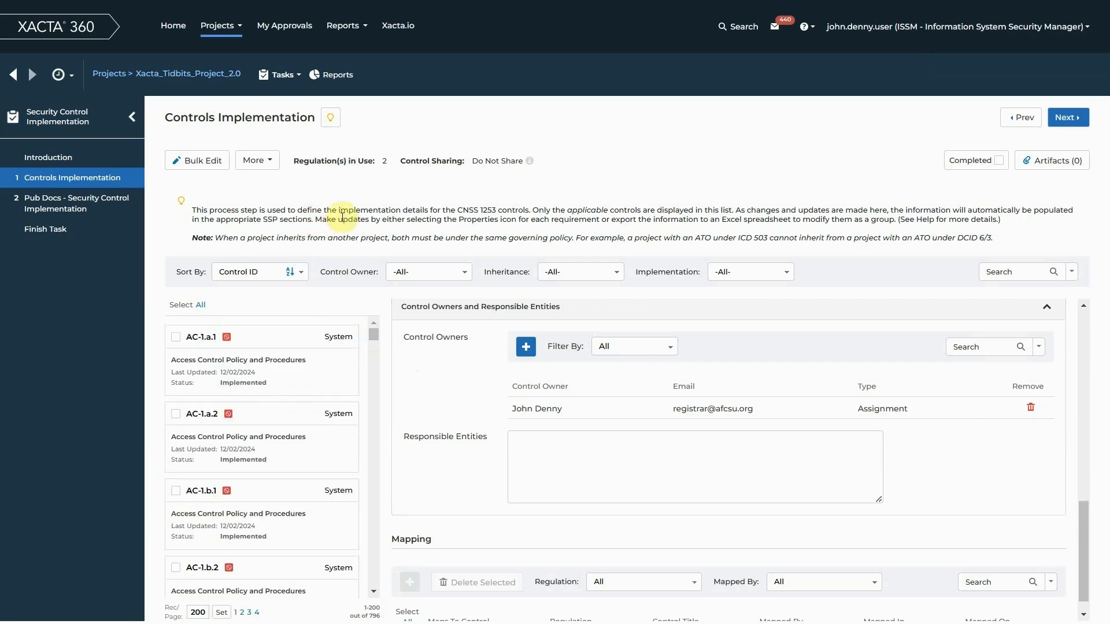
click(451, 277)
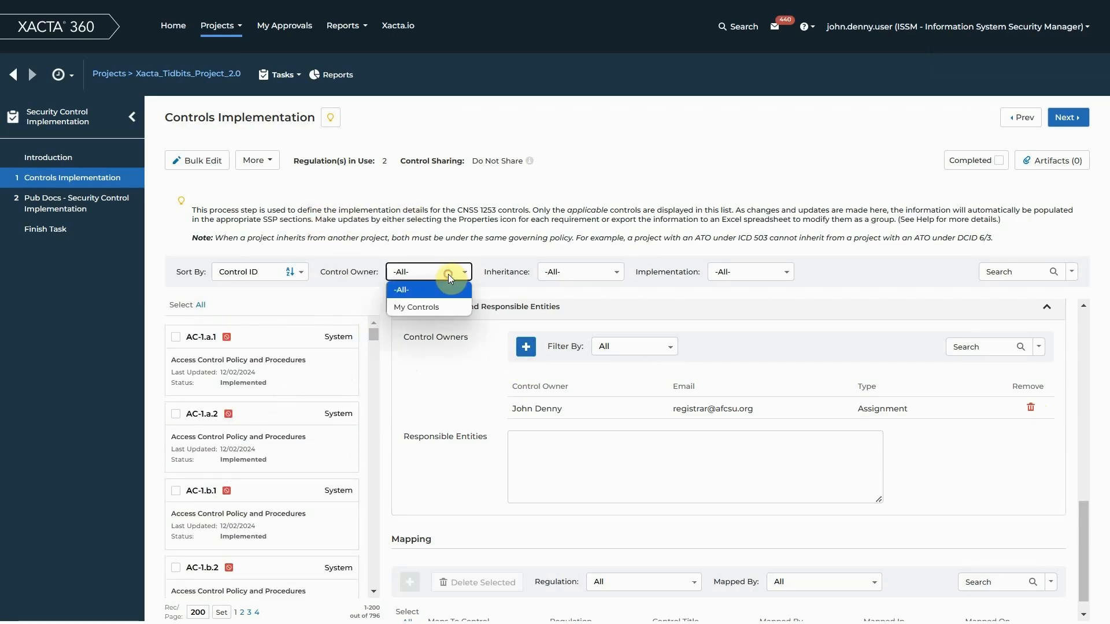
click(429, 310)
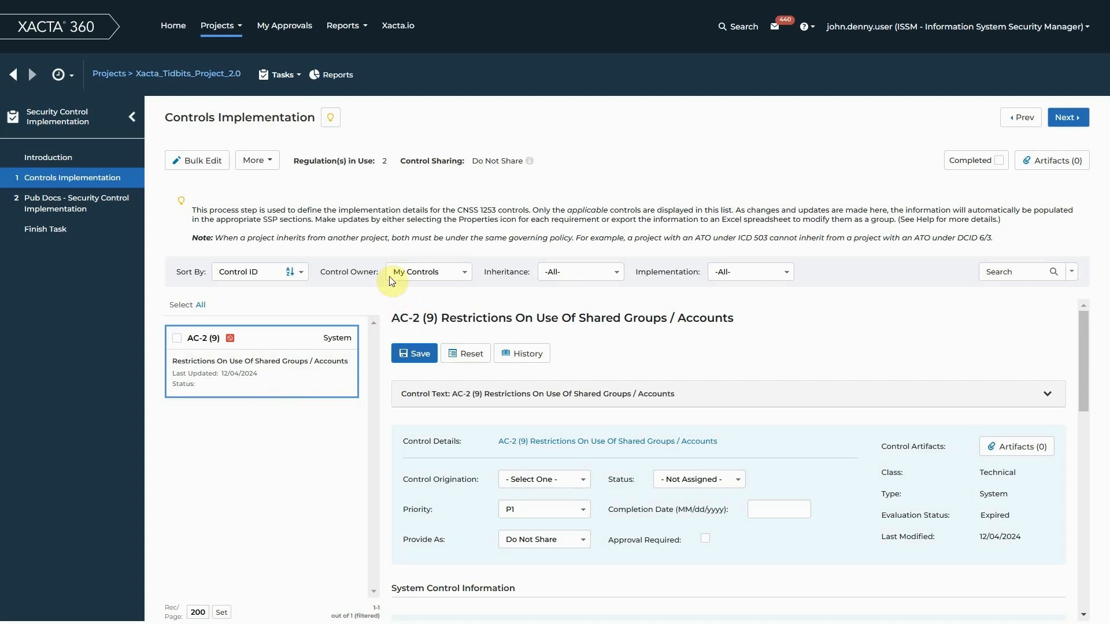
click(442, 280)
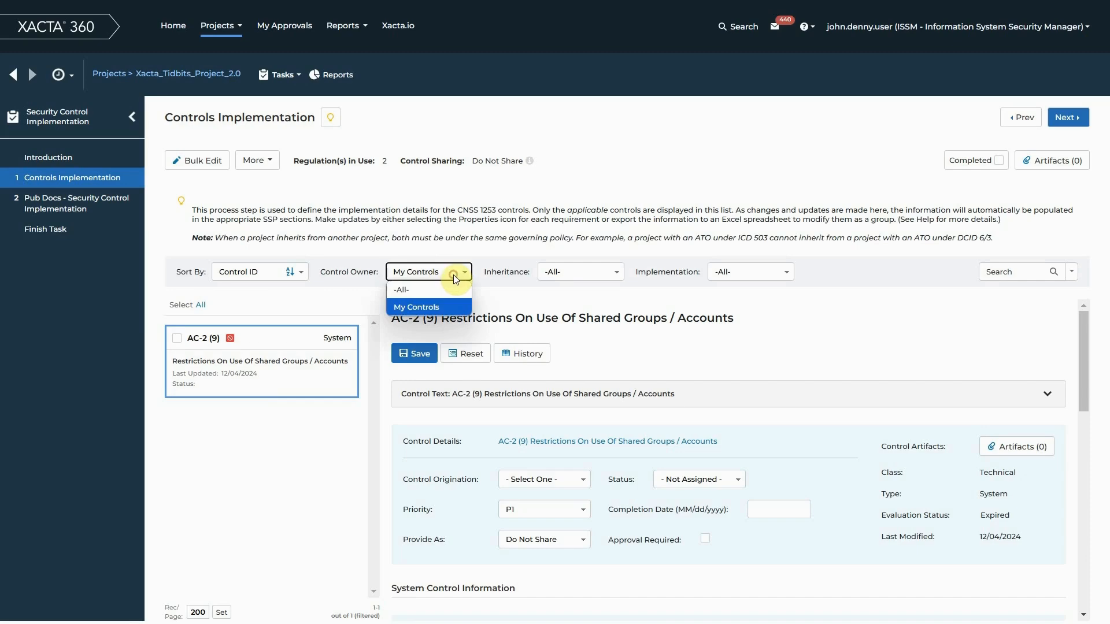
click(435, 289)
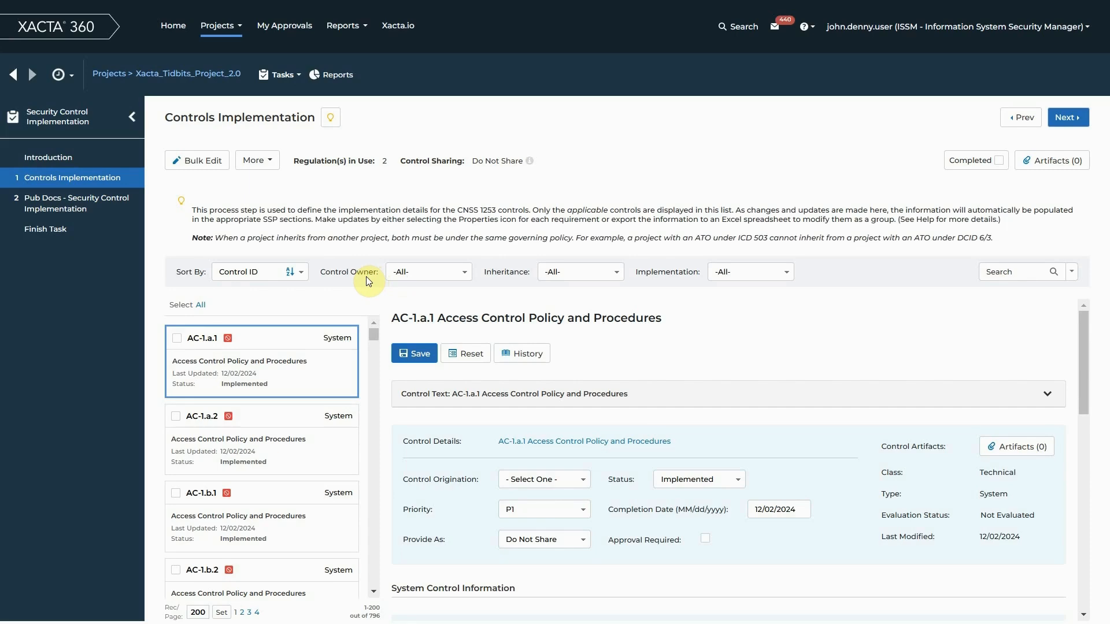
- Search the controls list for "AT-" and look through the matching controls
click(1010, 275)
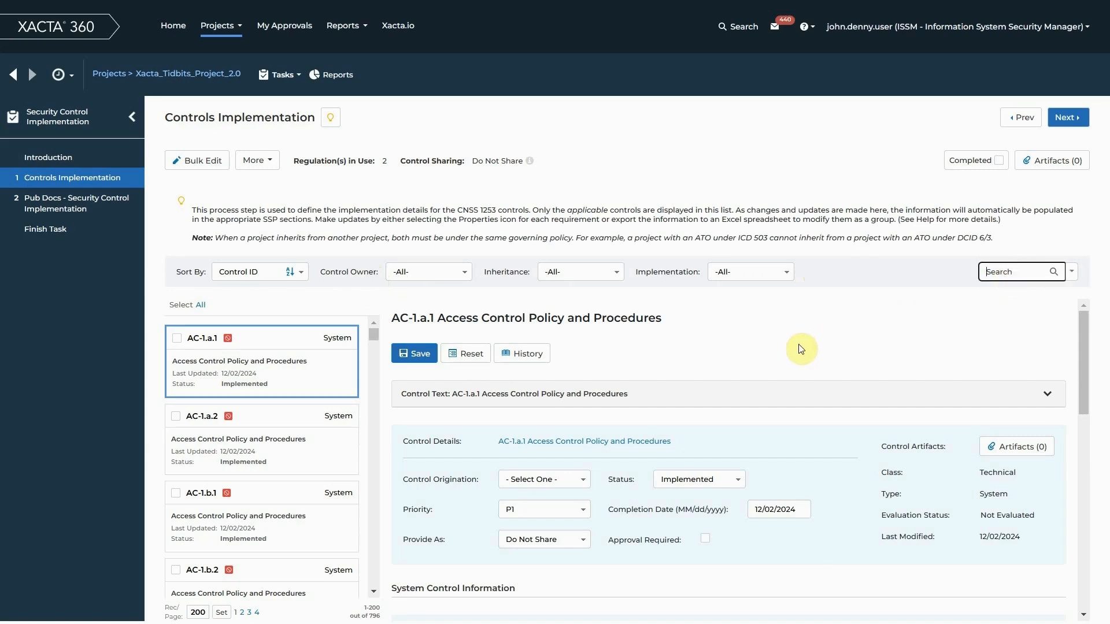
text(AT-)
key(Return)
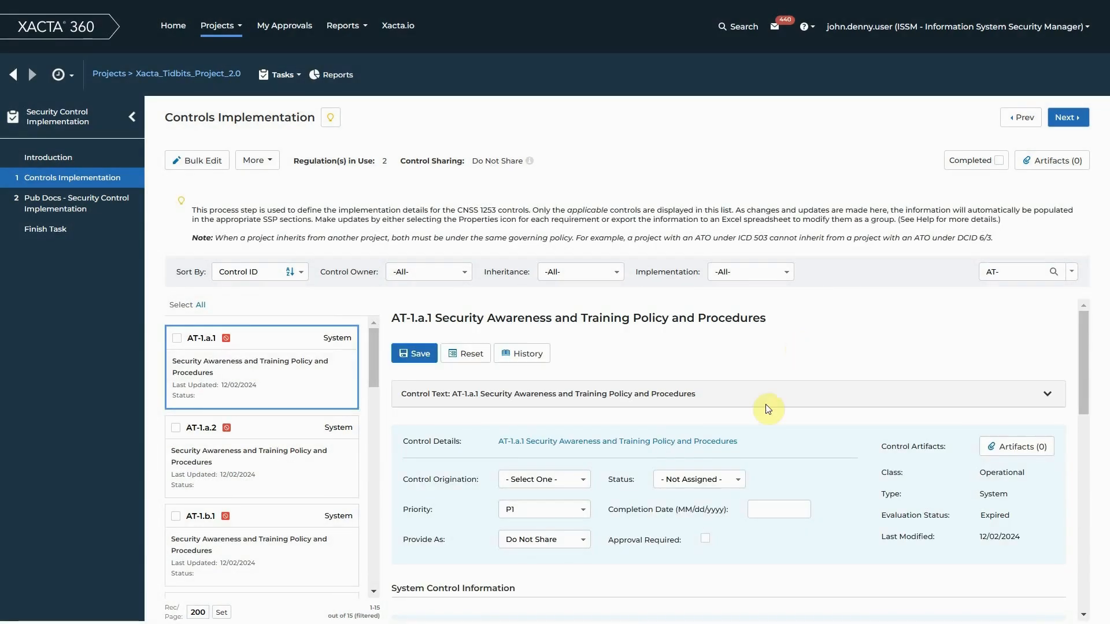
scroll(261, 382, down, 10)
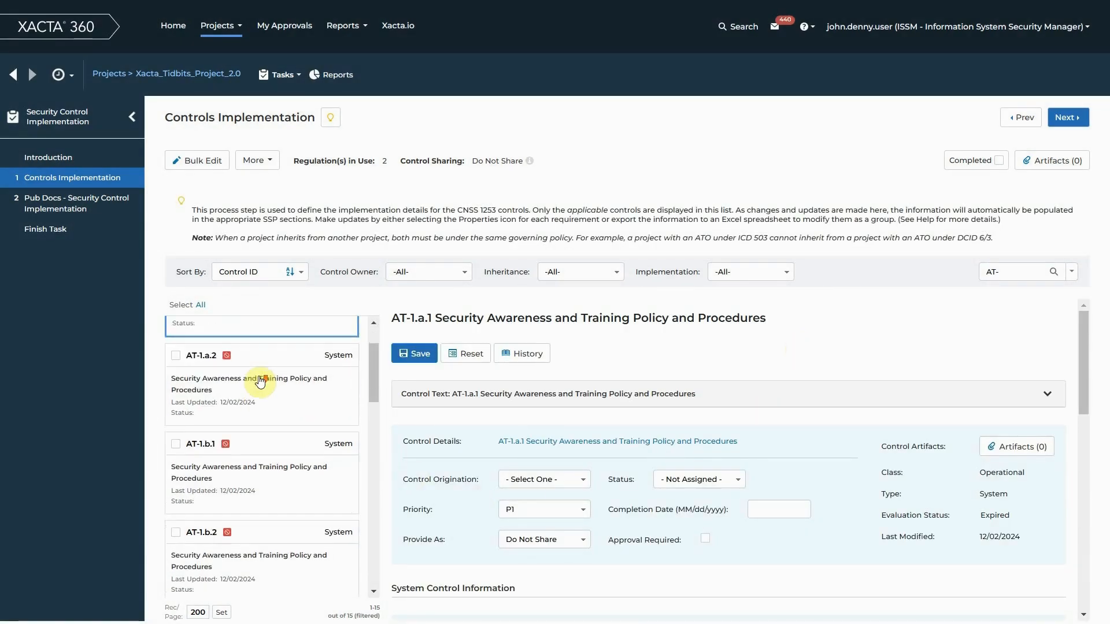
scroll(261, 381, down, 4)
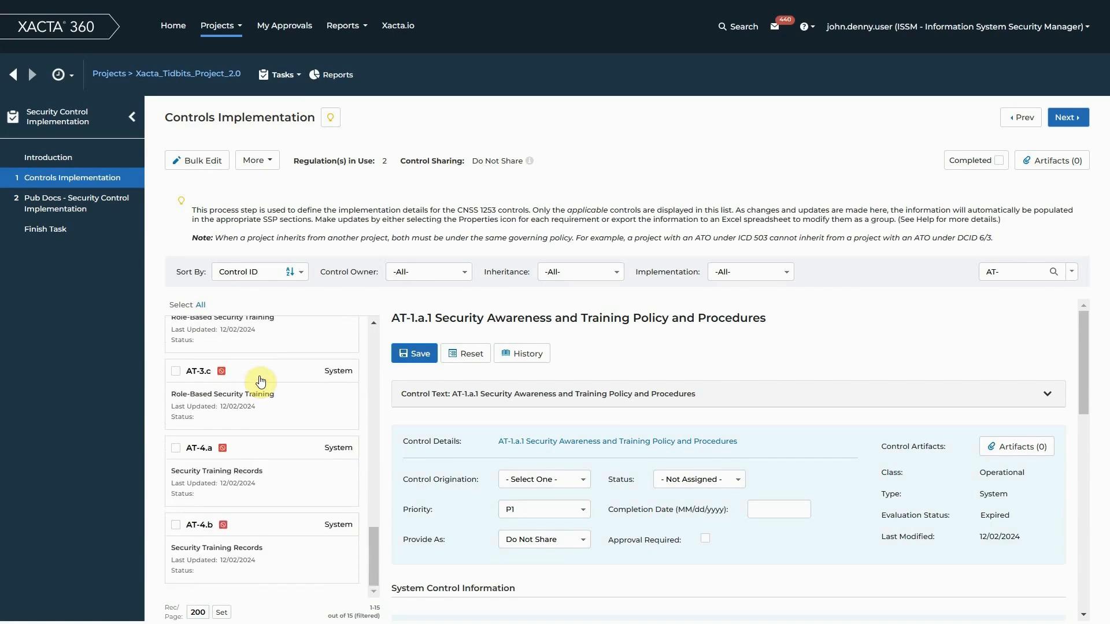
scroll(261, 382, up, 14)
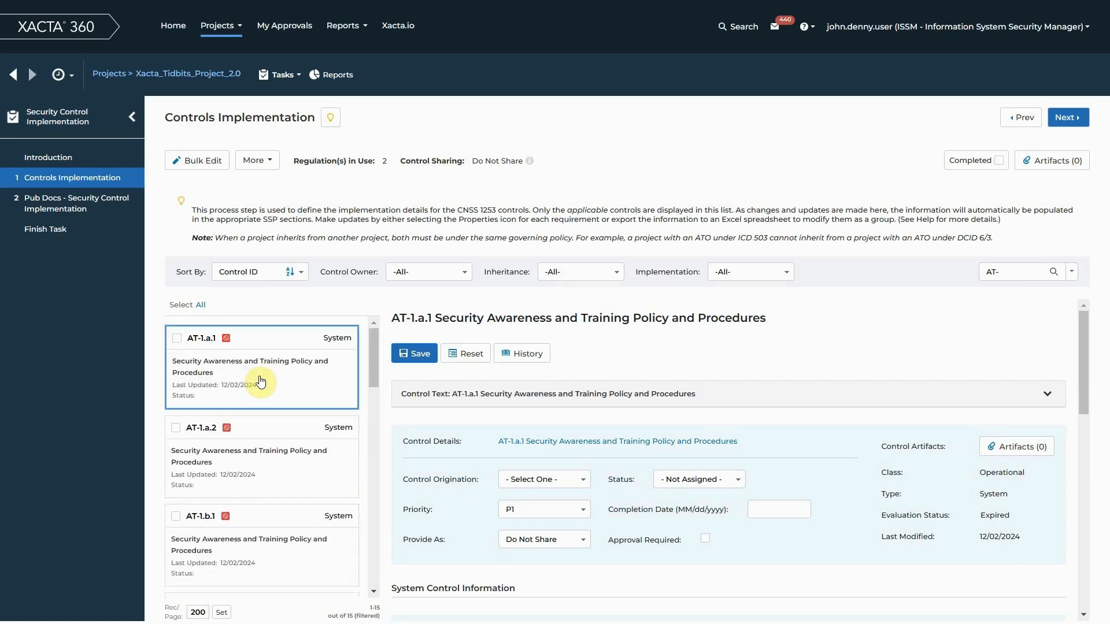
- Select all the filtered AT- controls and open the control owner assignment for them
click(199, 307)
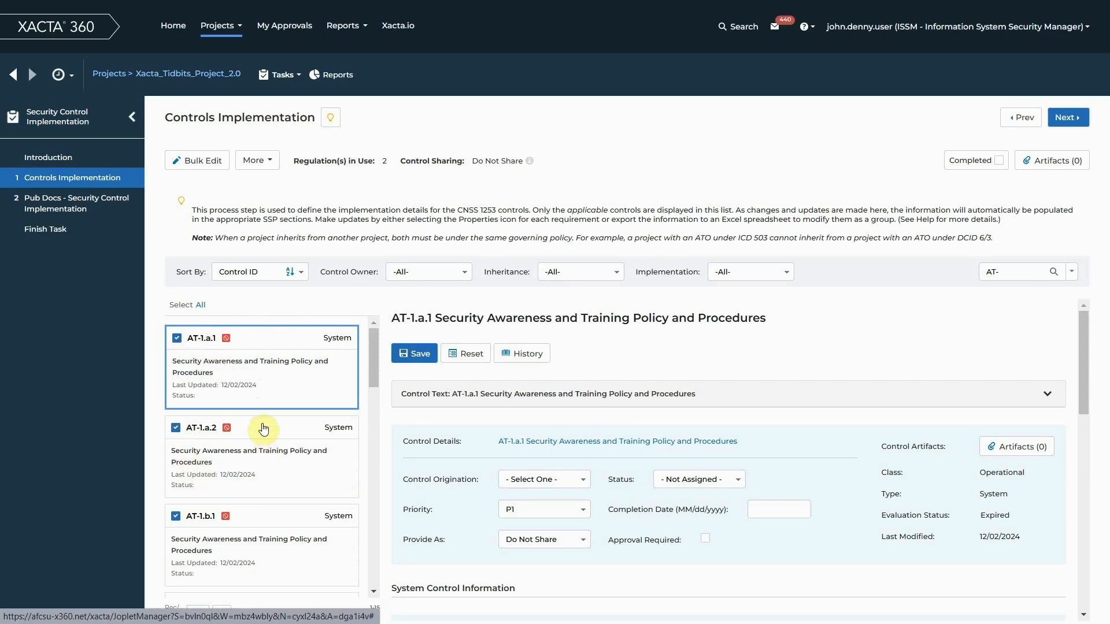
scroll(257, 404, down, 3)
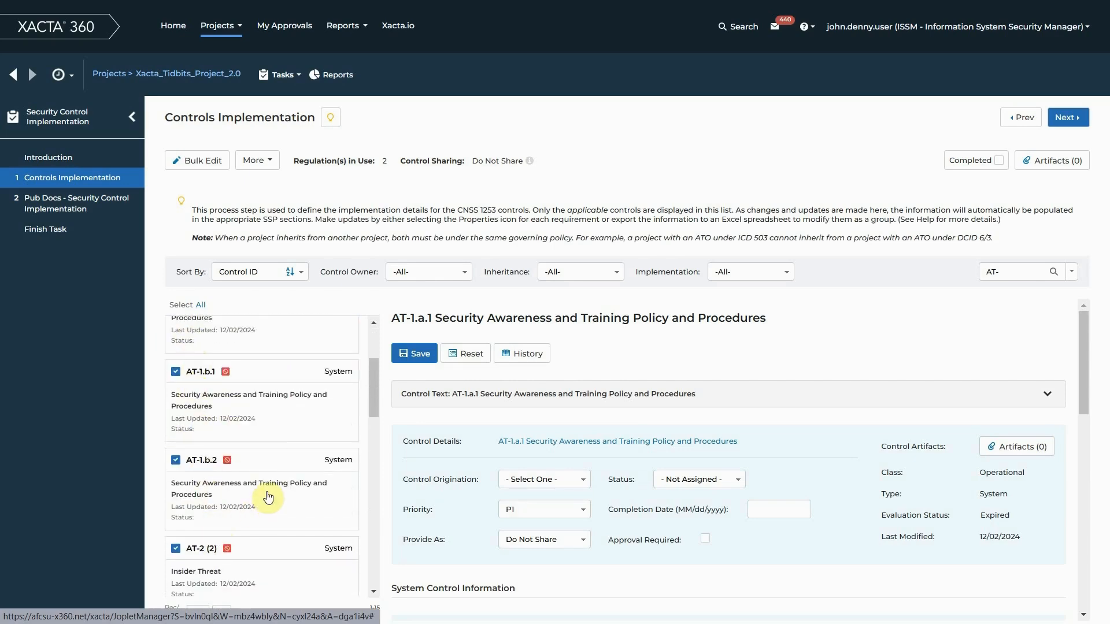
scroll(268, 462, up, 3)
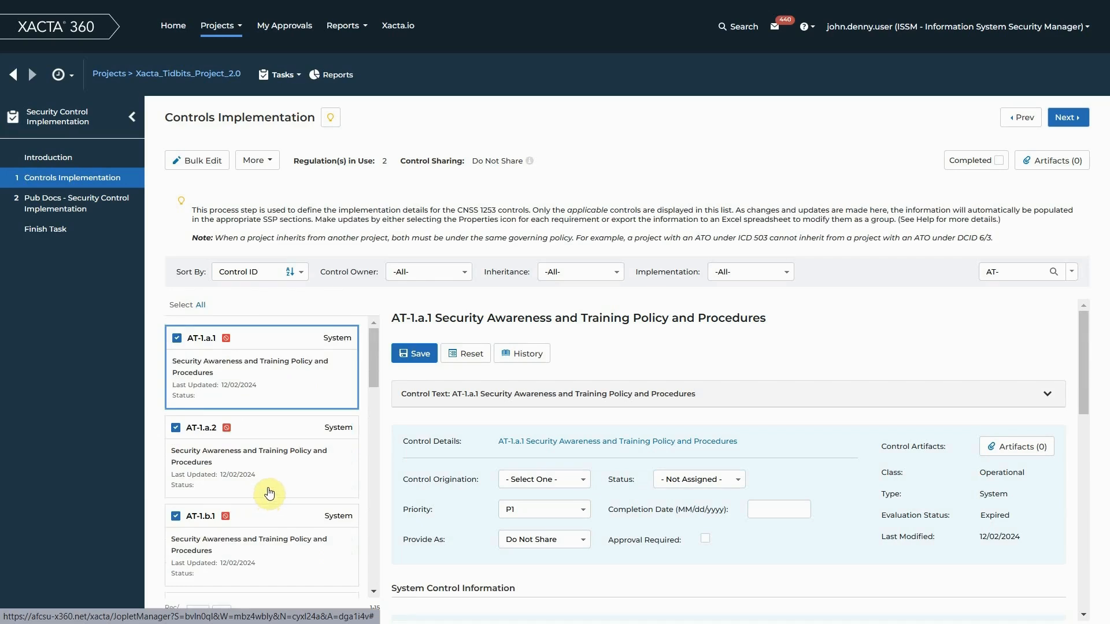
click(270, 164)
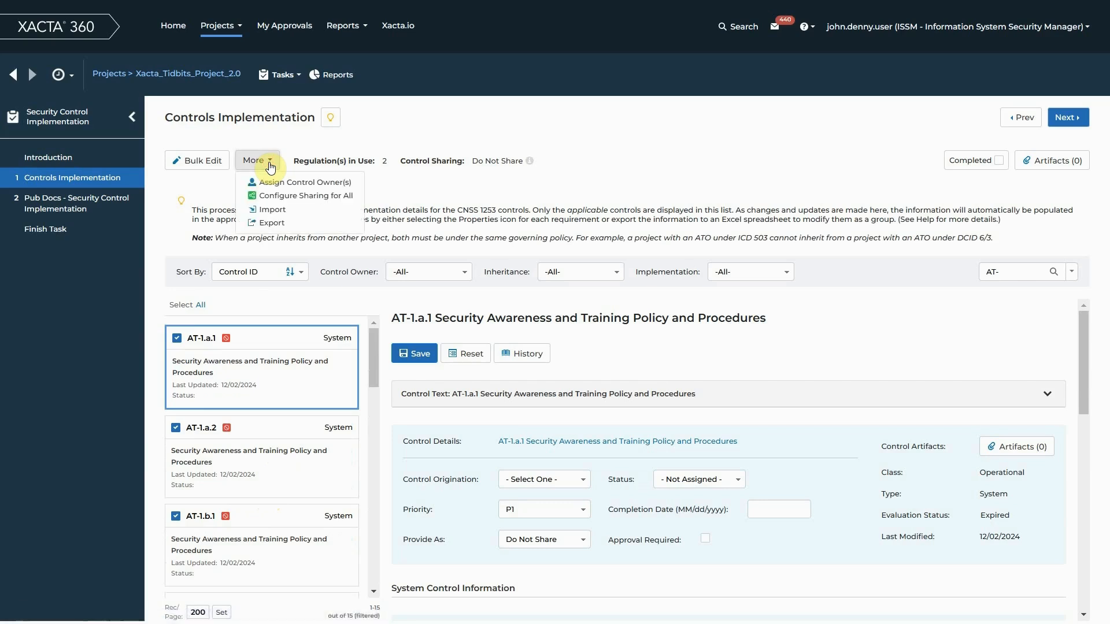
click(359, 188)
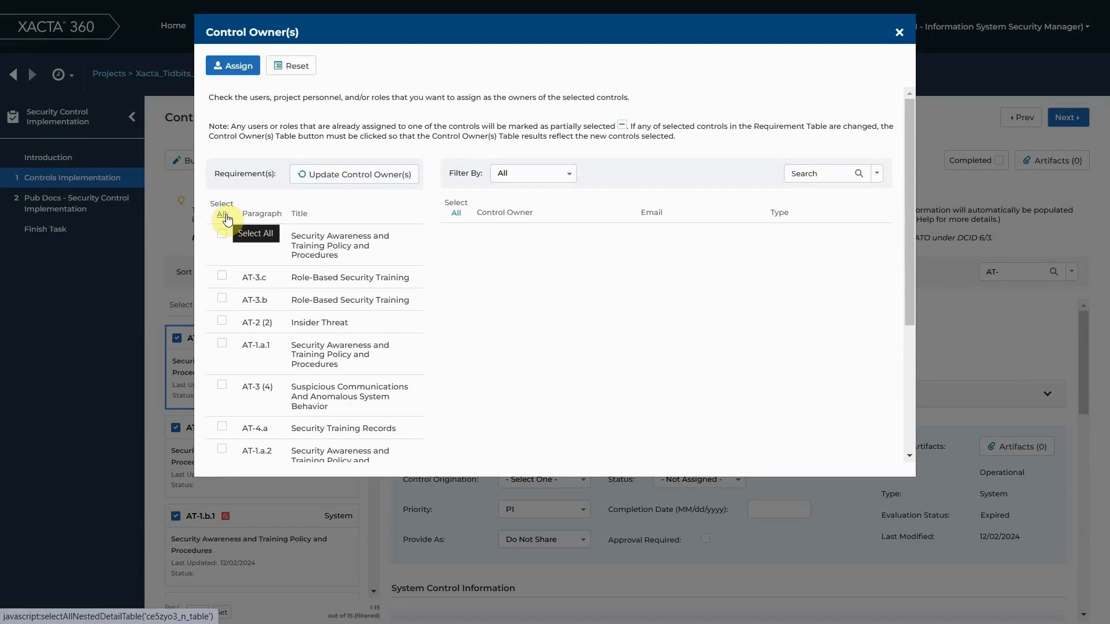
- Include all listed AT- requirements, update the control owner table, and assign the first listed person as their owner
click(361, 175)
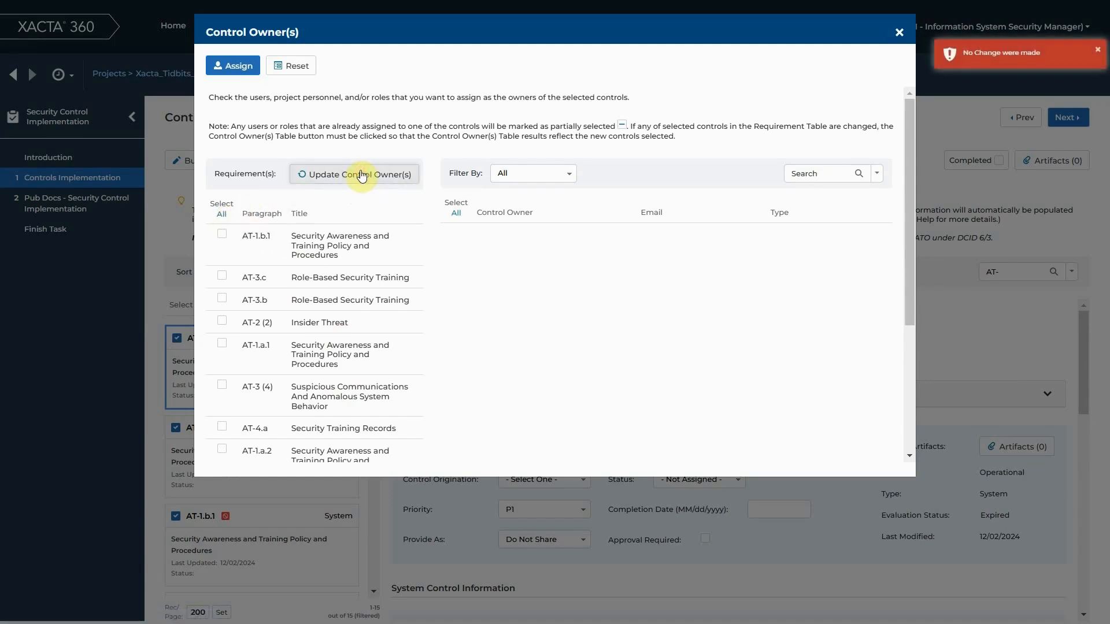
click(221, 214)
click(338, 184)
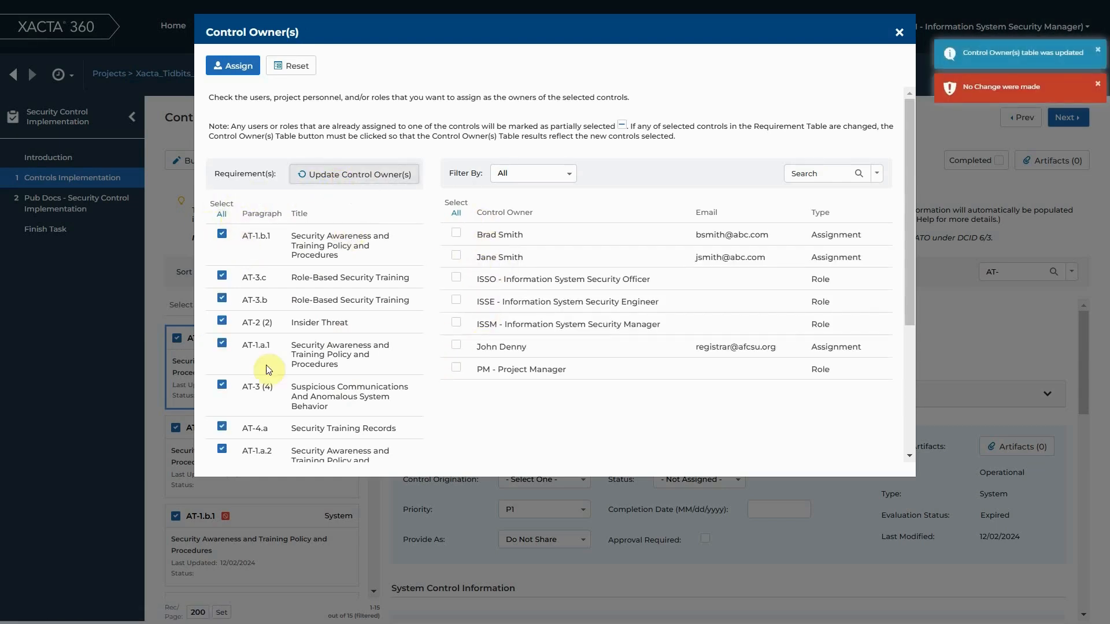
scroll(306, 405, down, 4)
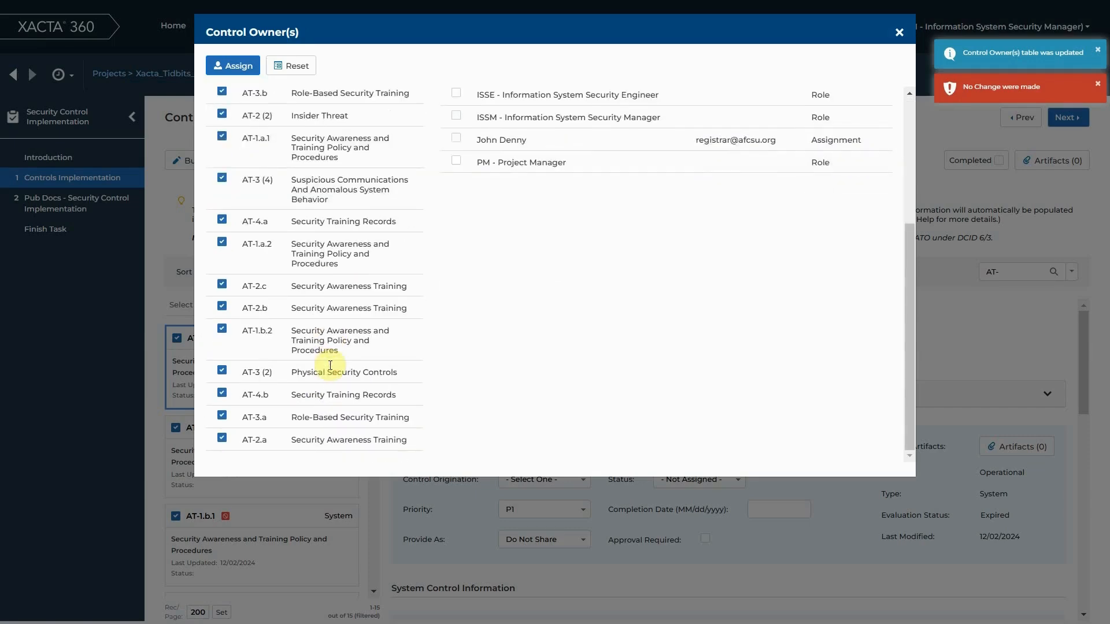
scroll(330, 365, up, 4)
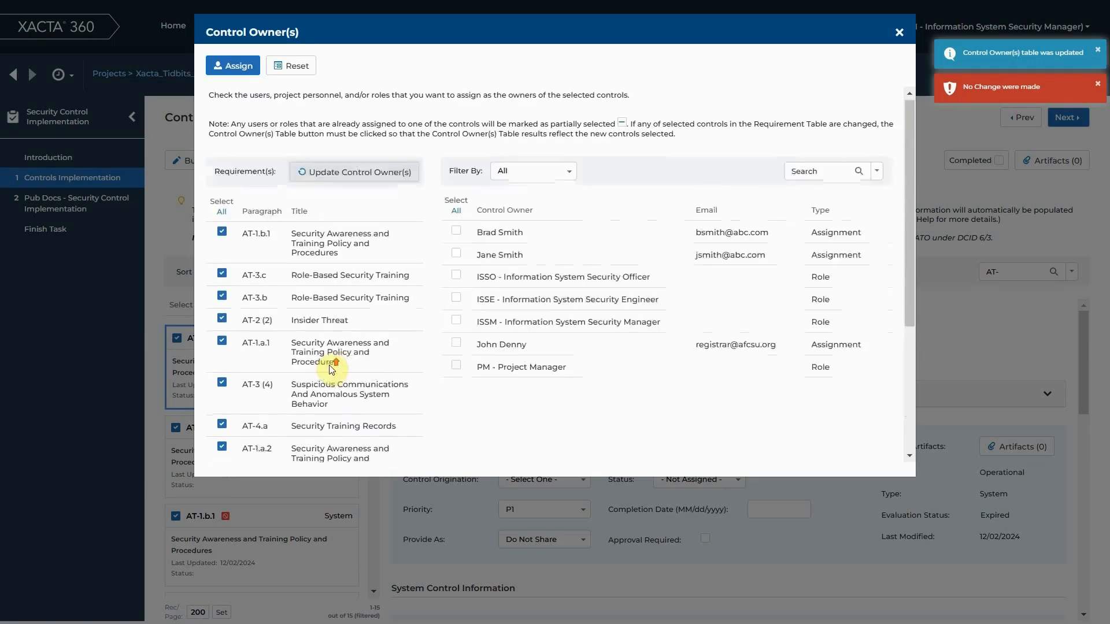
click(457, 234)
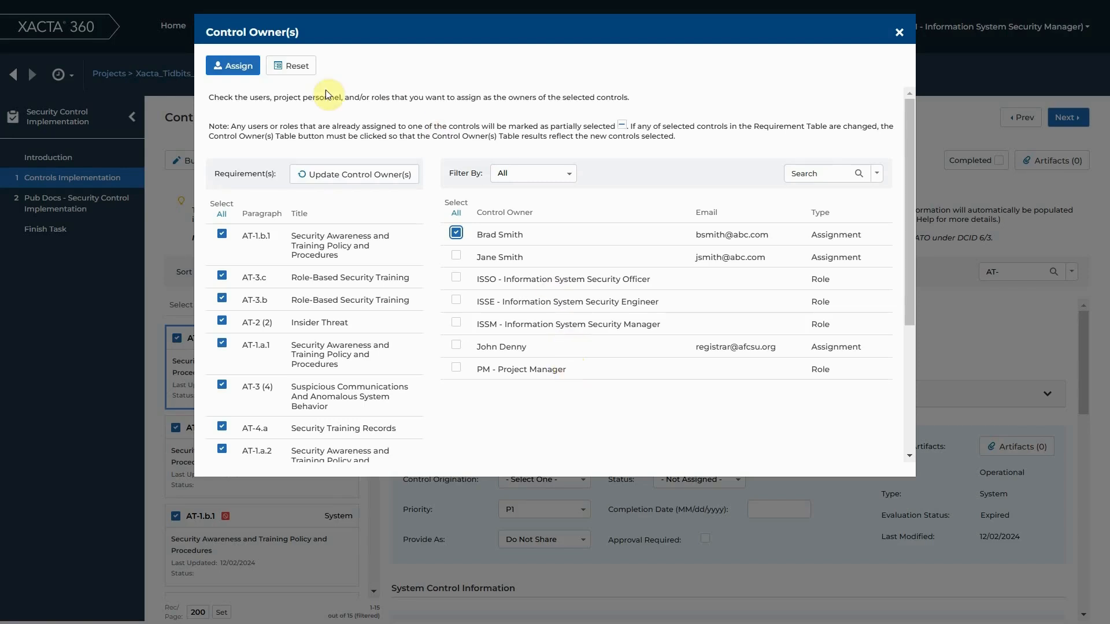
click(243, 67)
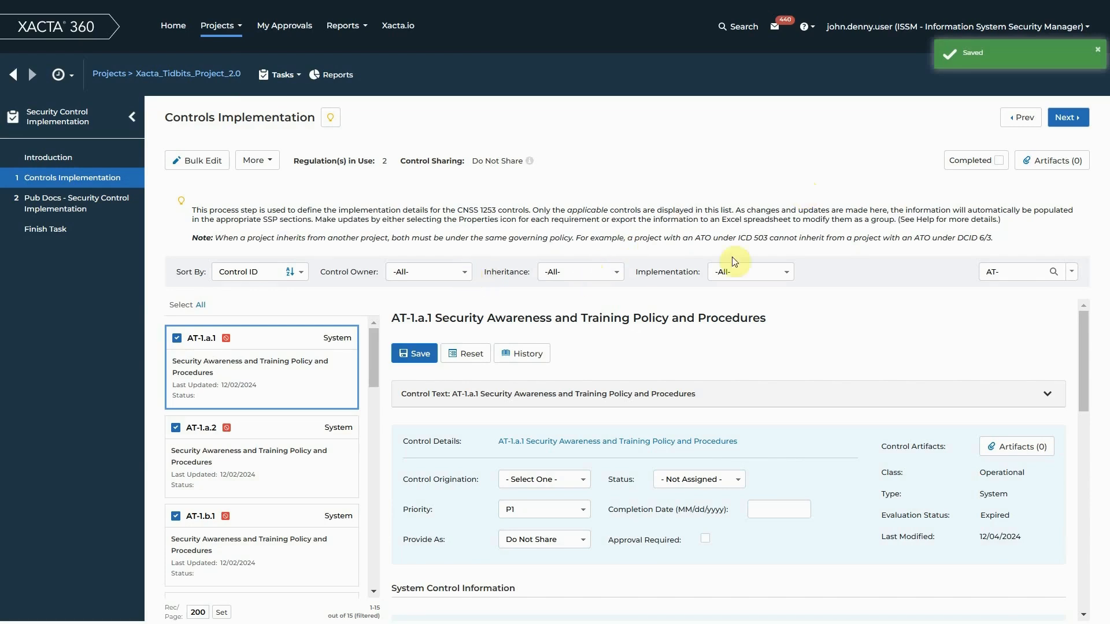
- Clear the controls search, view the list filtered to My Controls, and return the owner filter to all
triple_click(1009, 270)
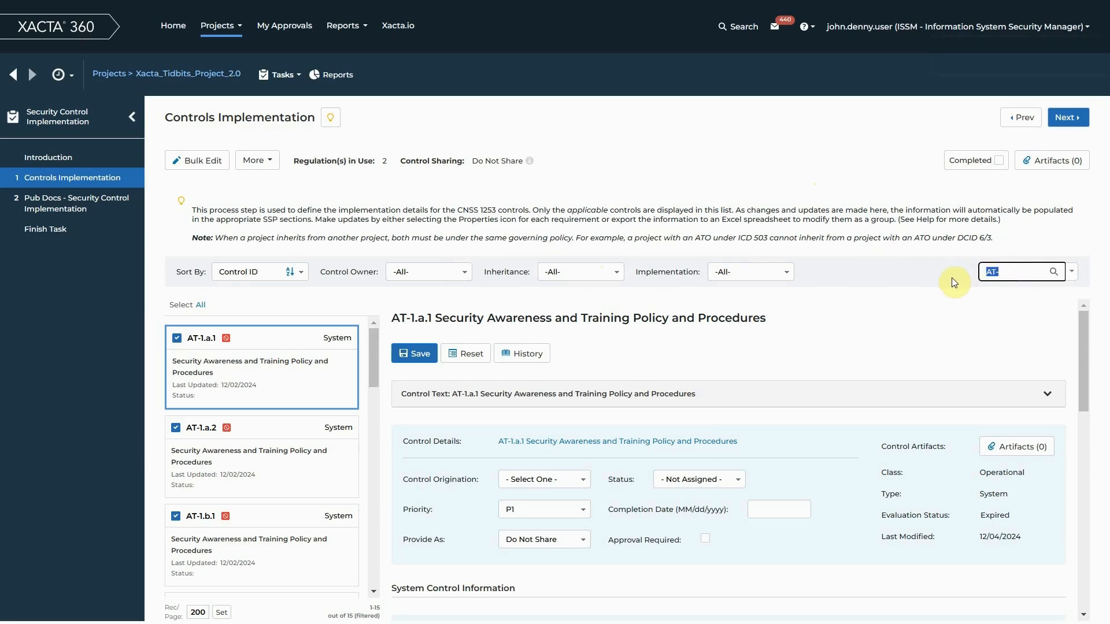
key(BackSpace)
key(Return)
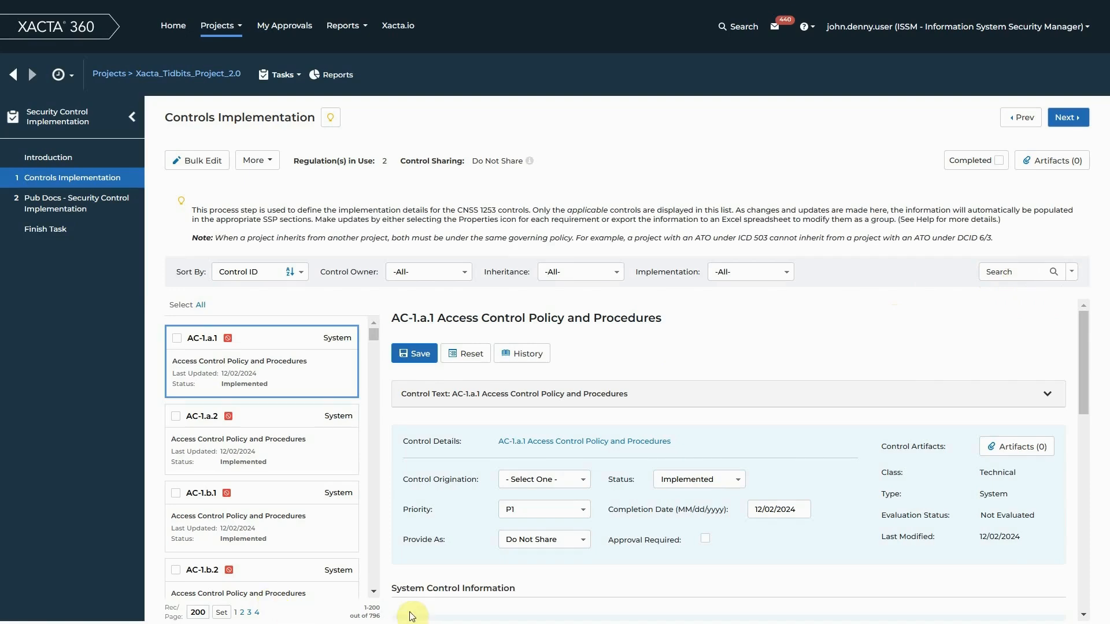
click(464, 279)
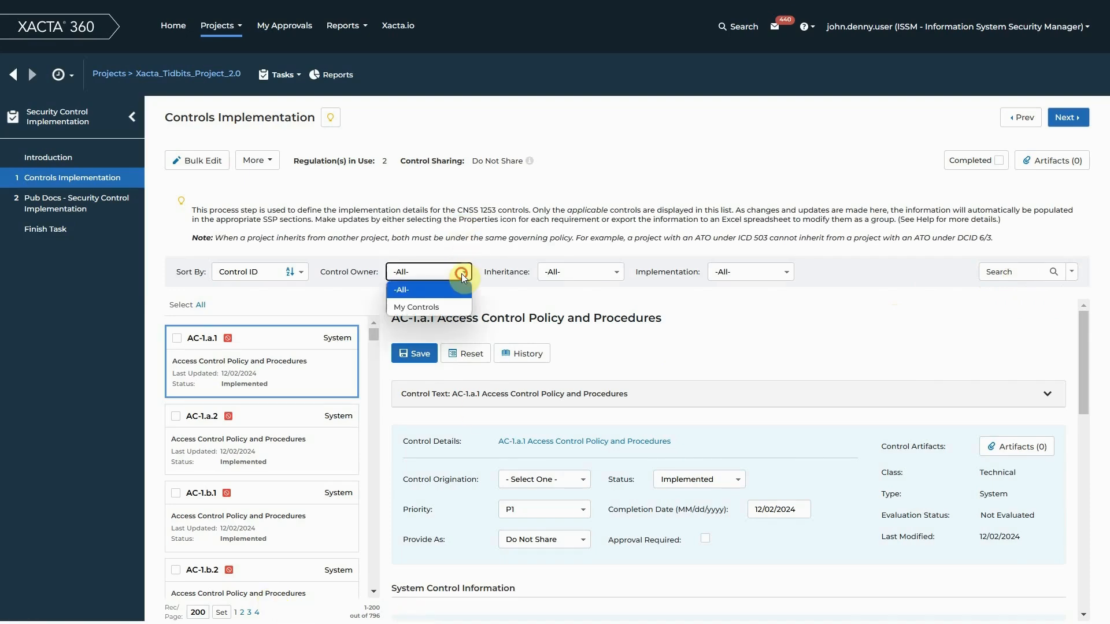
click(442, 306)
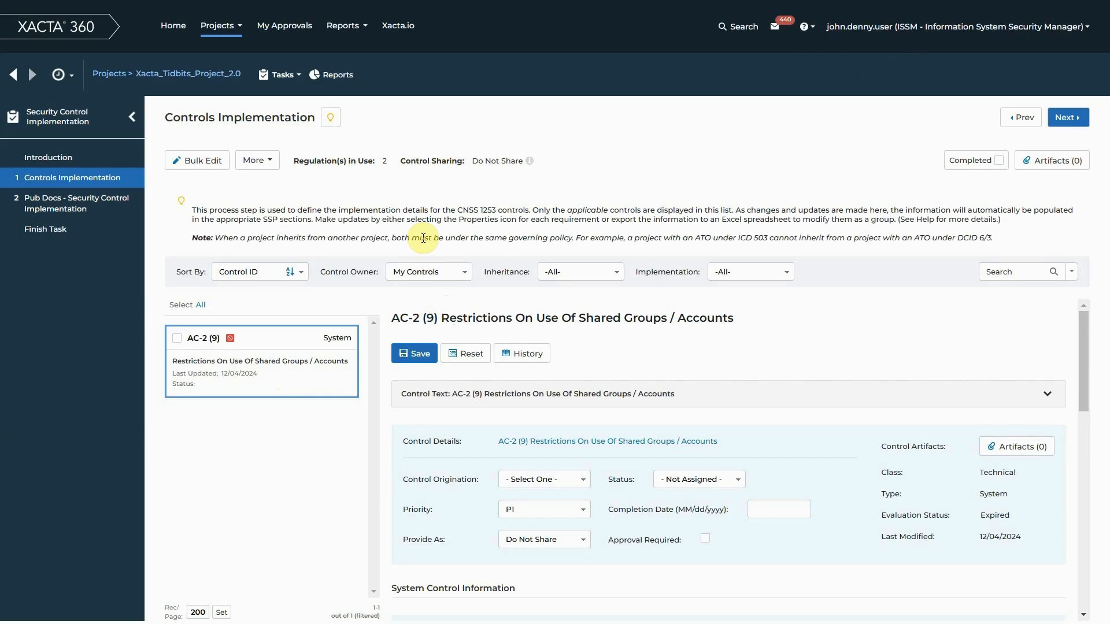
click(461, 272)
click(441, 289)
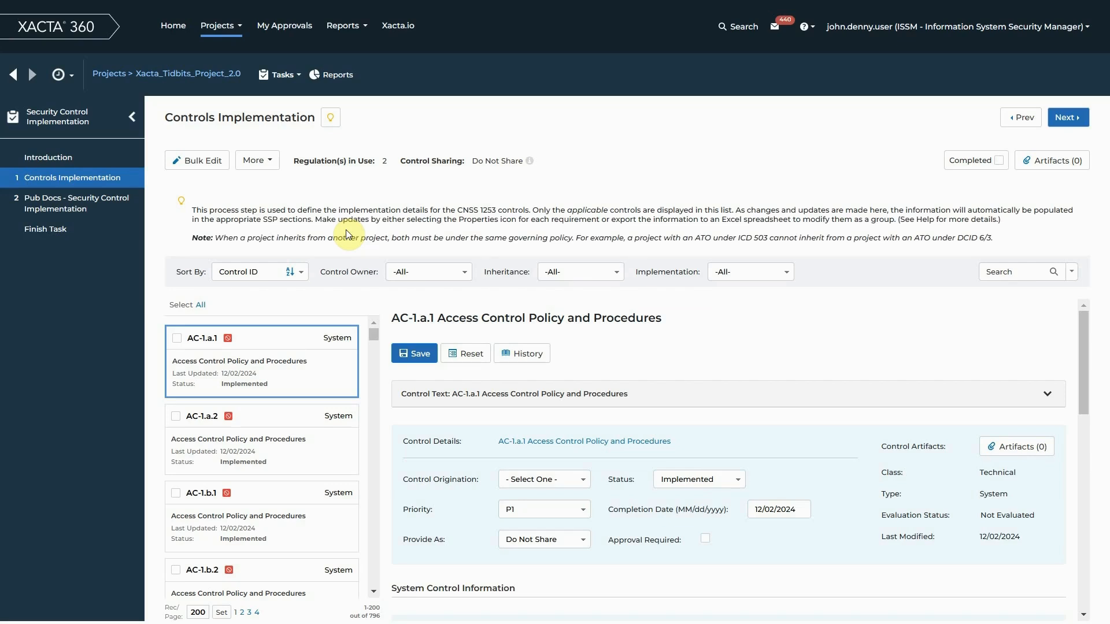
- Search the controls list for "IR-" and select all matching controls
click(1001, 272)
text(IR-)
key(Return)
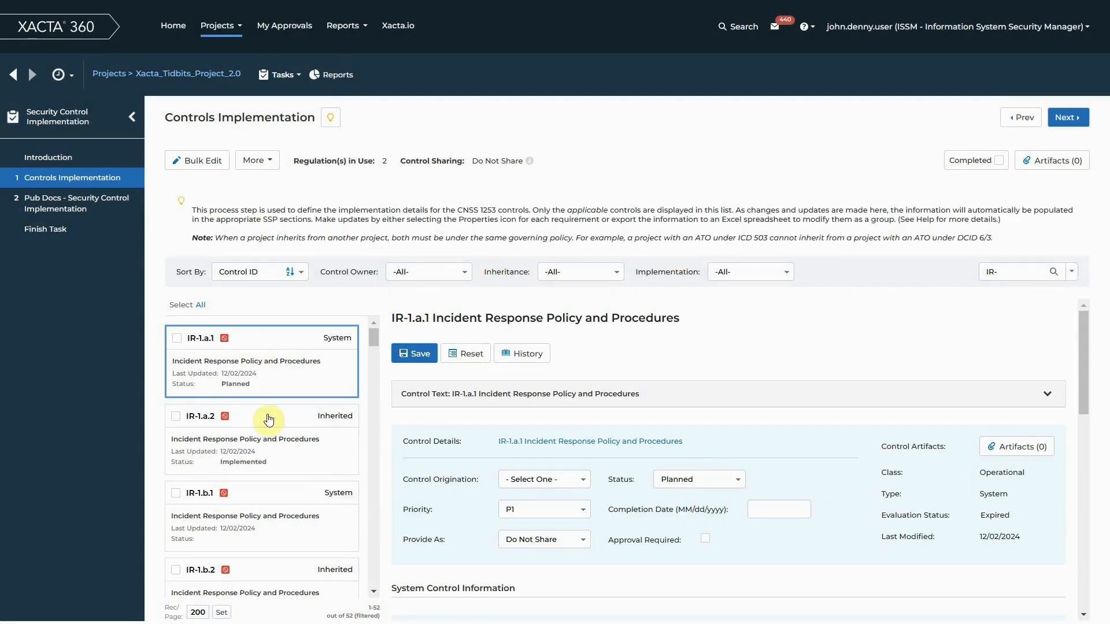
scroll(267, 370, down, 4)
scroll(269, 439, up, 4)
click(197, 308)
scroll(324, 427, down, 5)
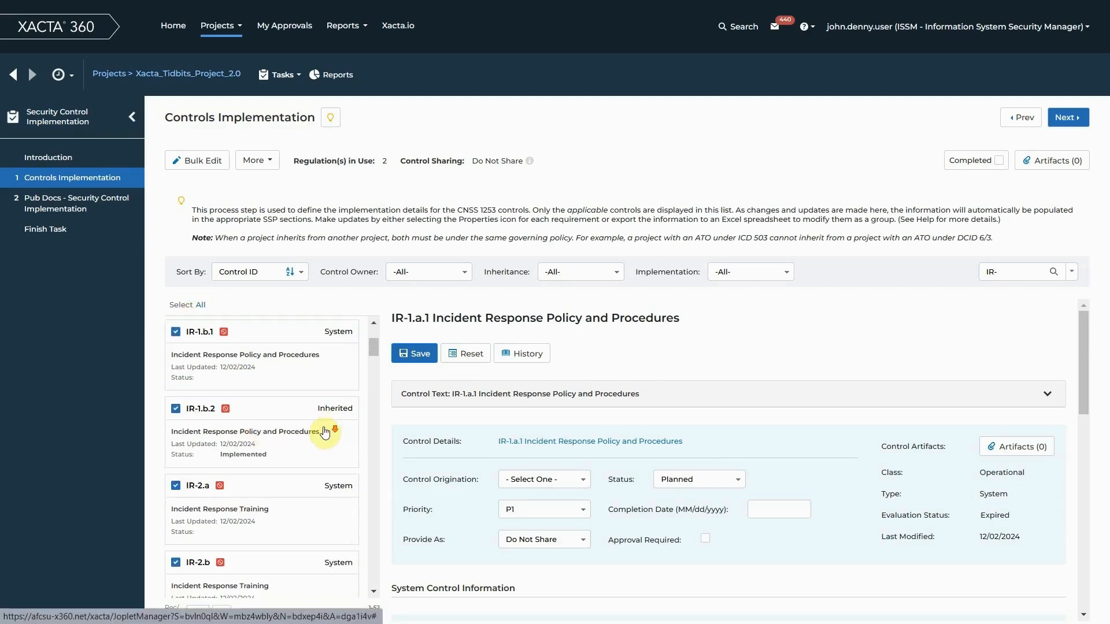
drag(376, 356, 367, 335)
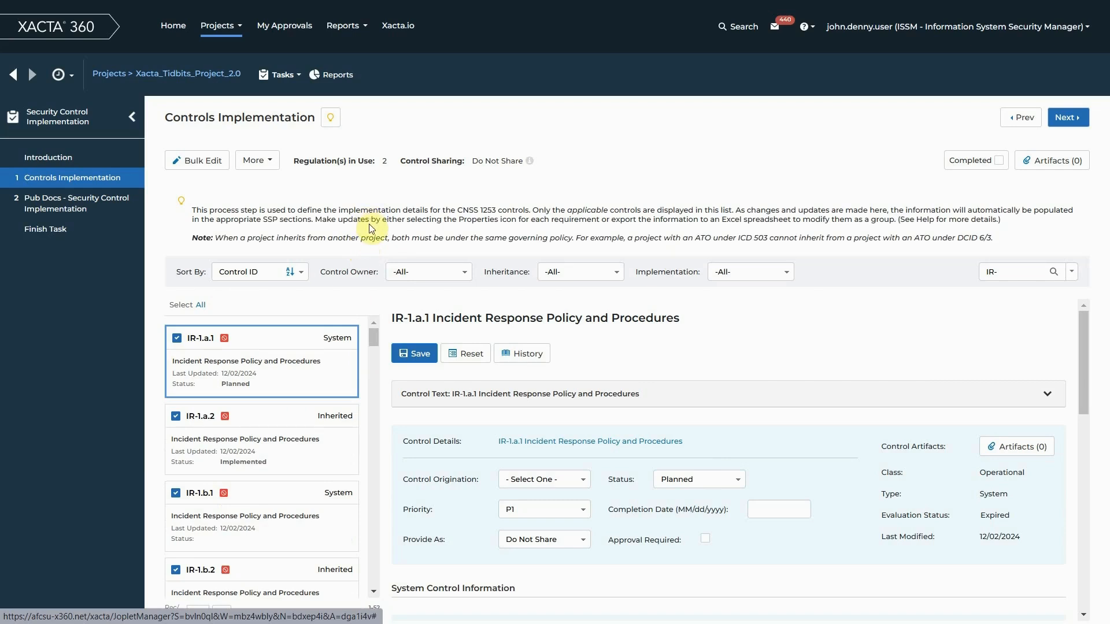
- Assign the ISSO - Information System Security Officer role as control owner of all the selected IR- requirements
click(273, 168)
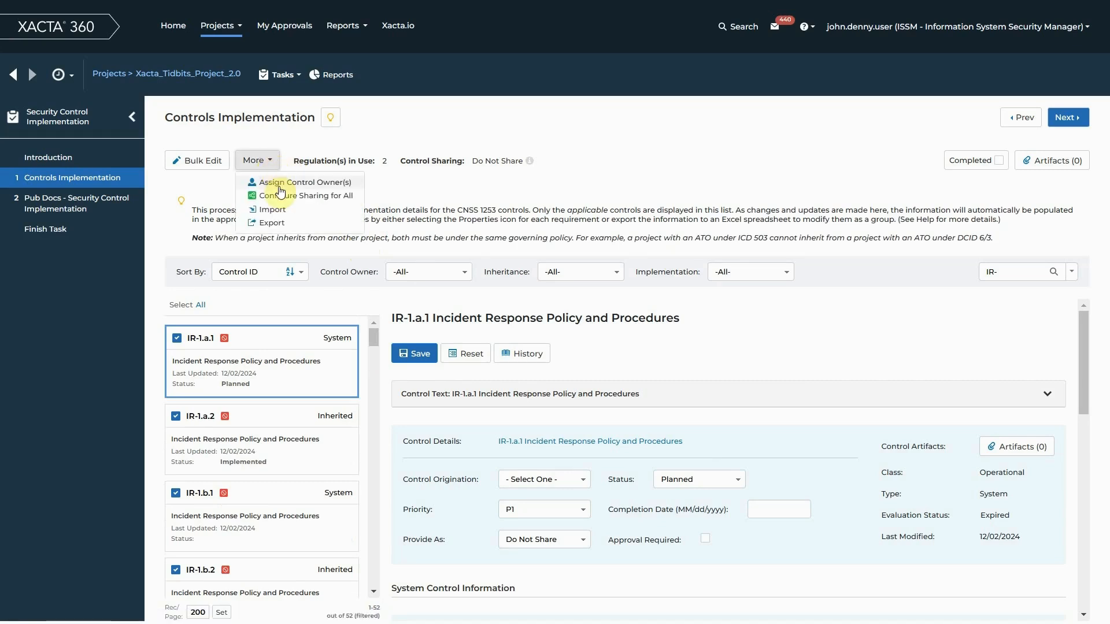
click(280, 188)
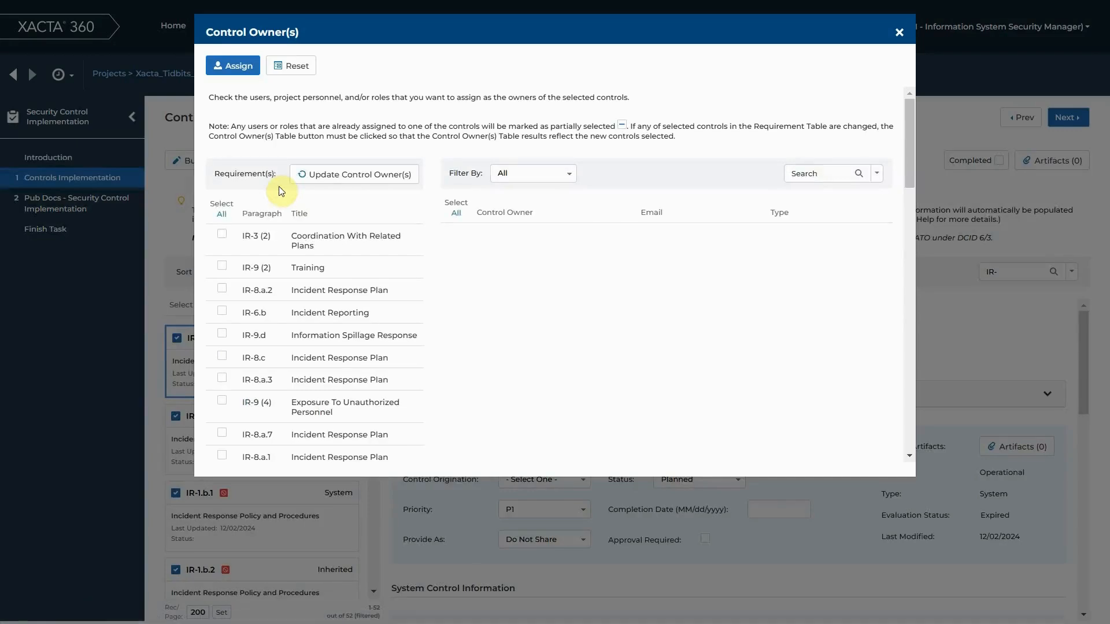
click(222, 215)
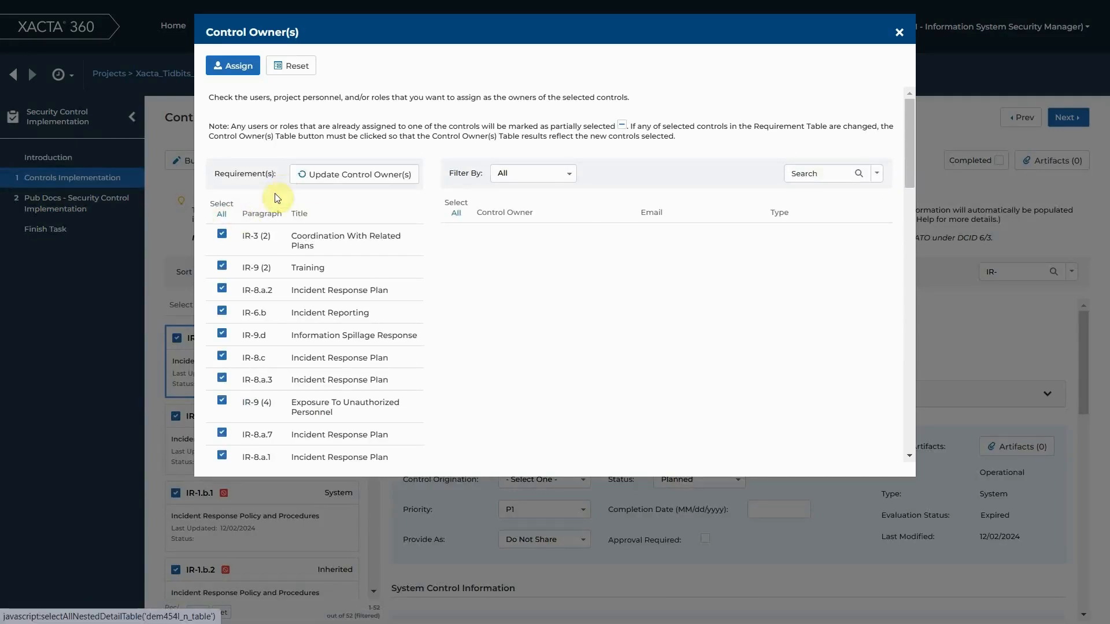
click(329, 181)
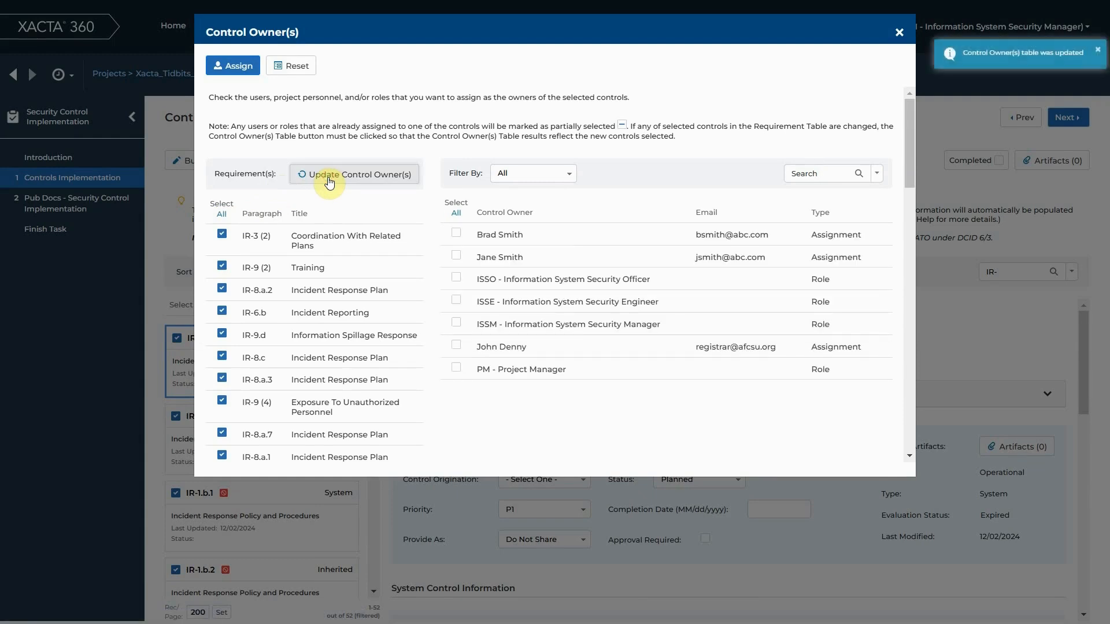
click(457, 281)
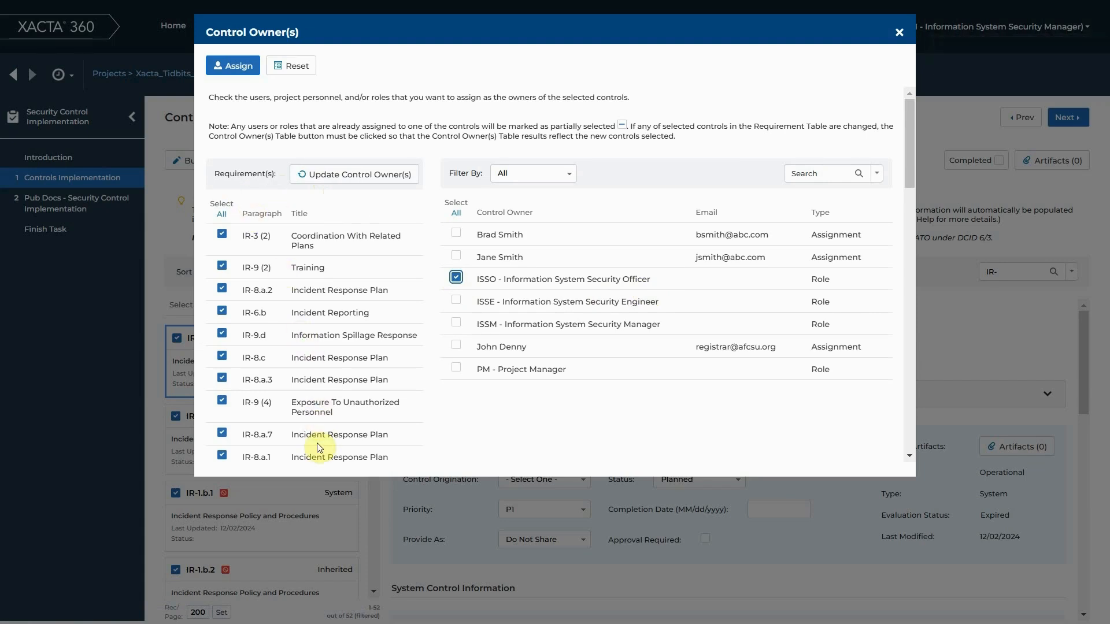
click(241, 72)
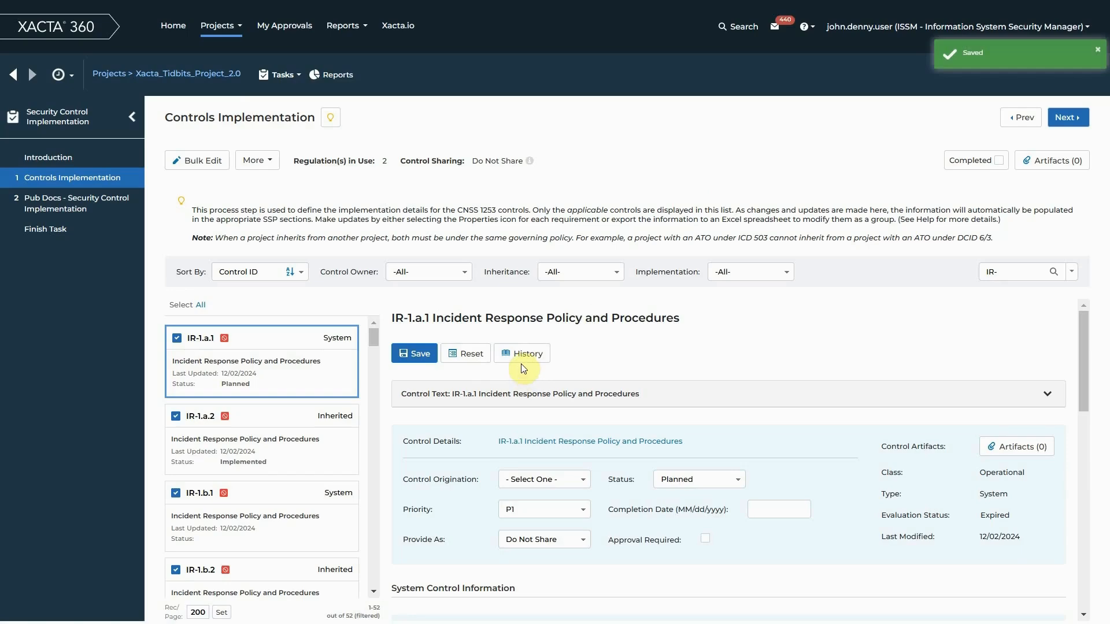
- Check the Control Owners section of IR-1.a.1, and search for "AT-" to check the owner of AT-1.a.1
scroll(480, 499, down, 15)
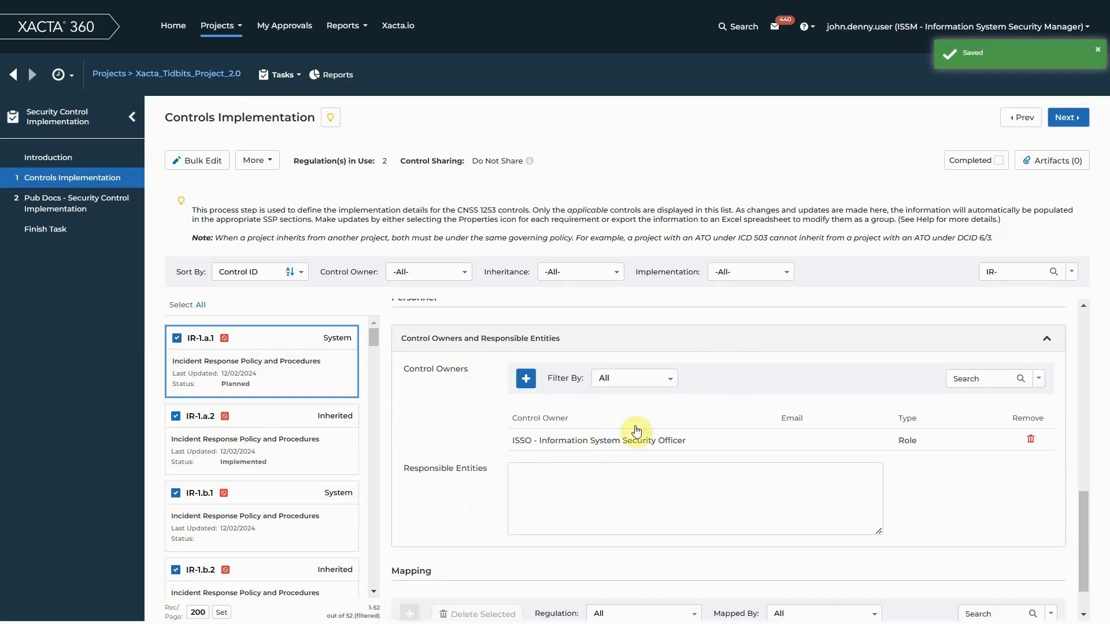
drag(1010, 271, 954, 280)
text(AT-)
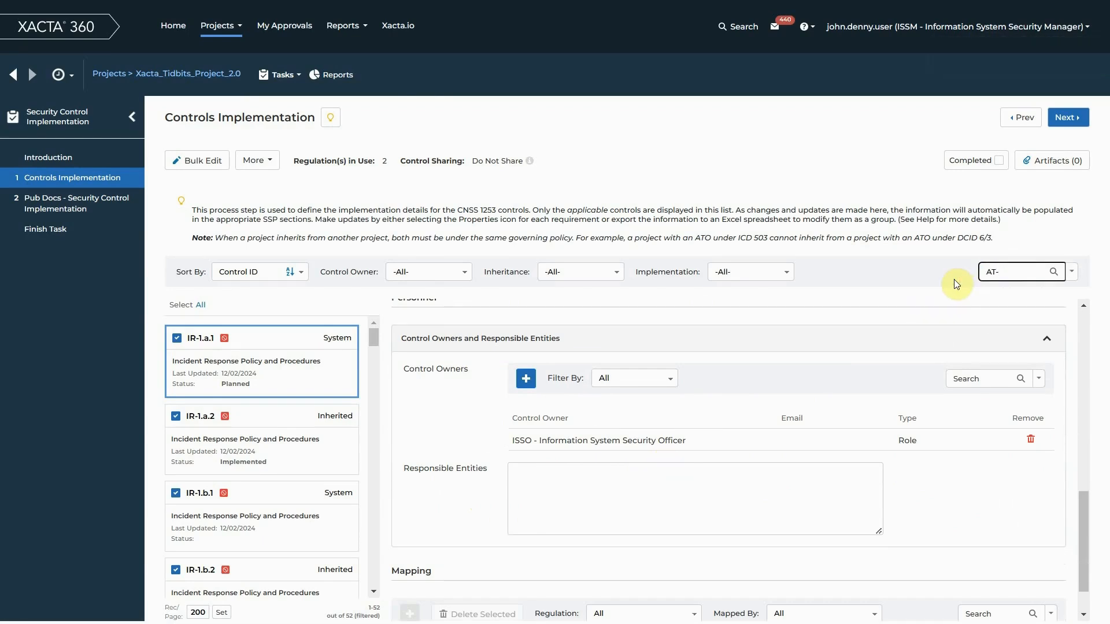
key(Return)
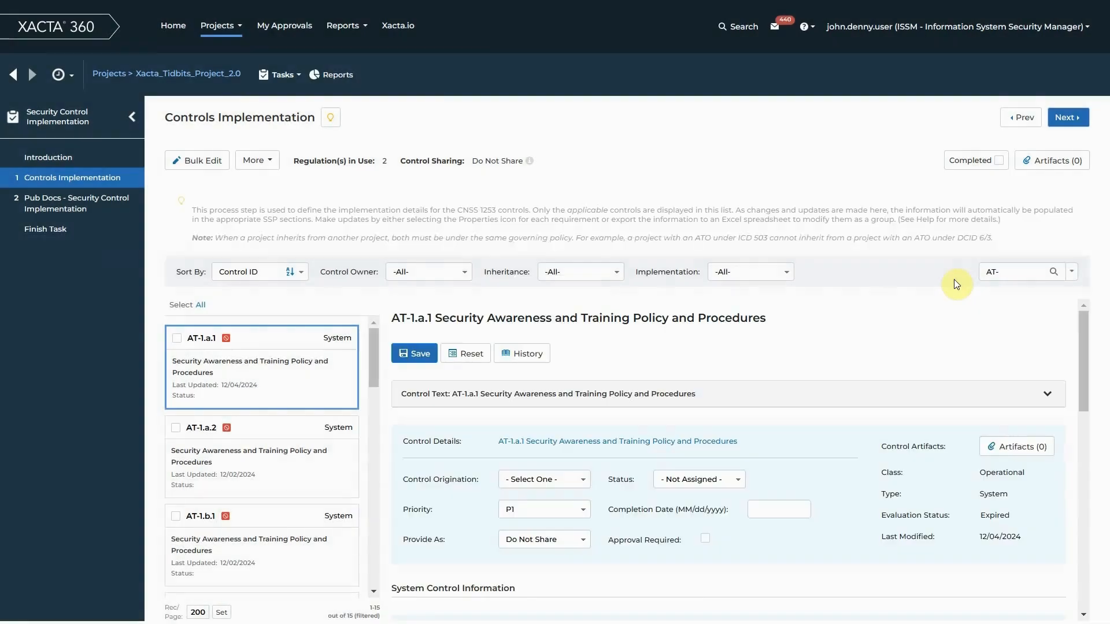
scroll(631, 497, down, 10)
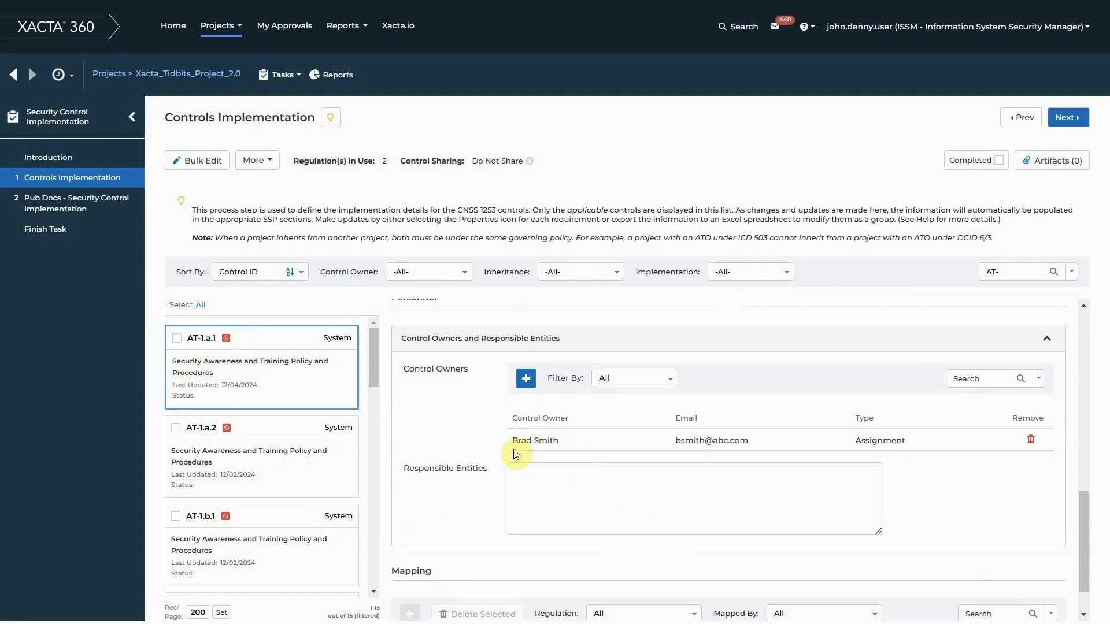
- Clear the AT- search and filter the controls list to My Controls
drag(1005, 272, 970, 279)
key(BackSpace)
key(Return)
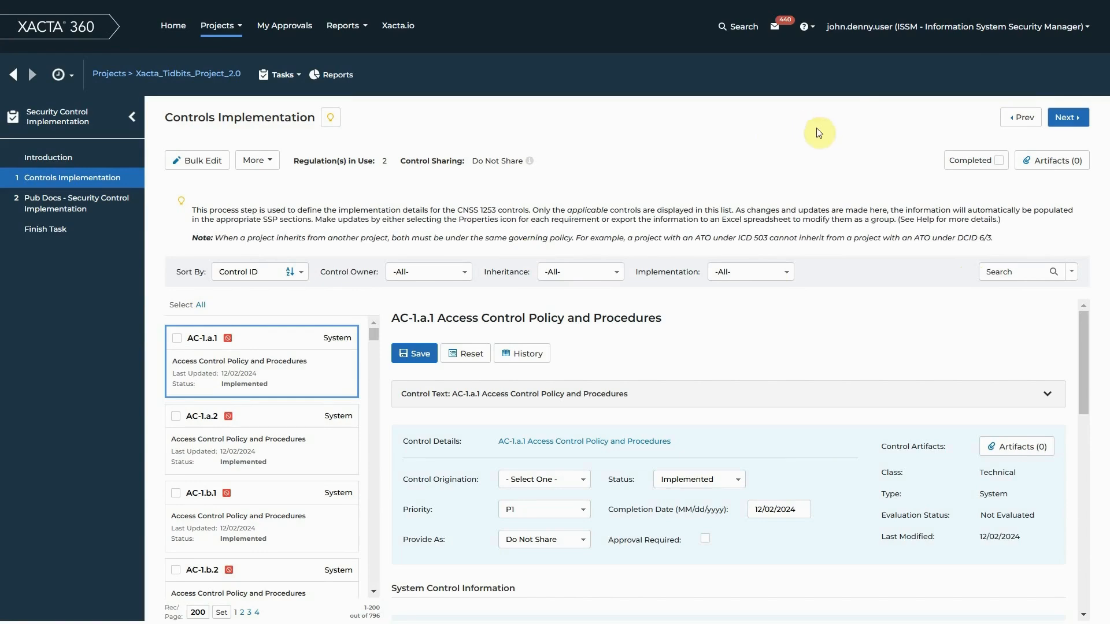
click(461, 273)
click(432, 304)
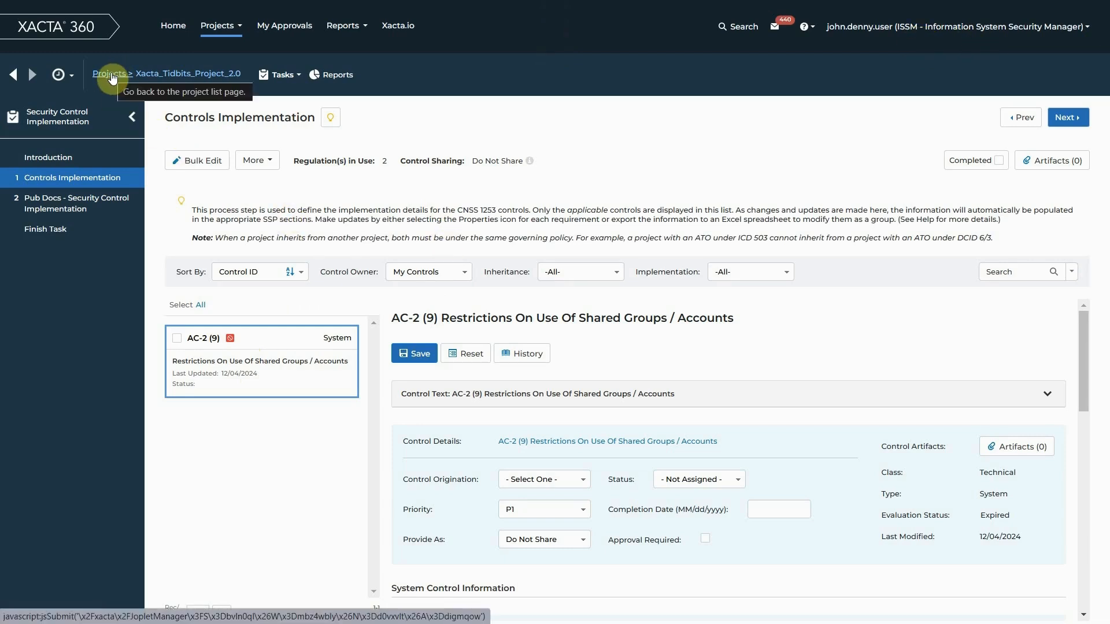
- Switch the active role to ISSO on the project's Tasks page and reopen Controls Implementation from the history
click(154, 74)
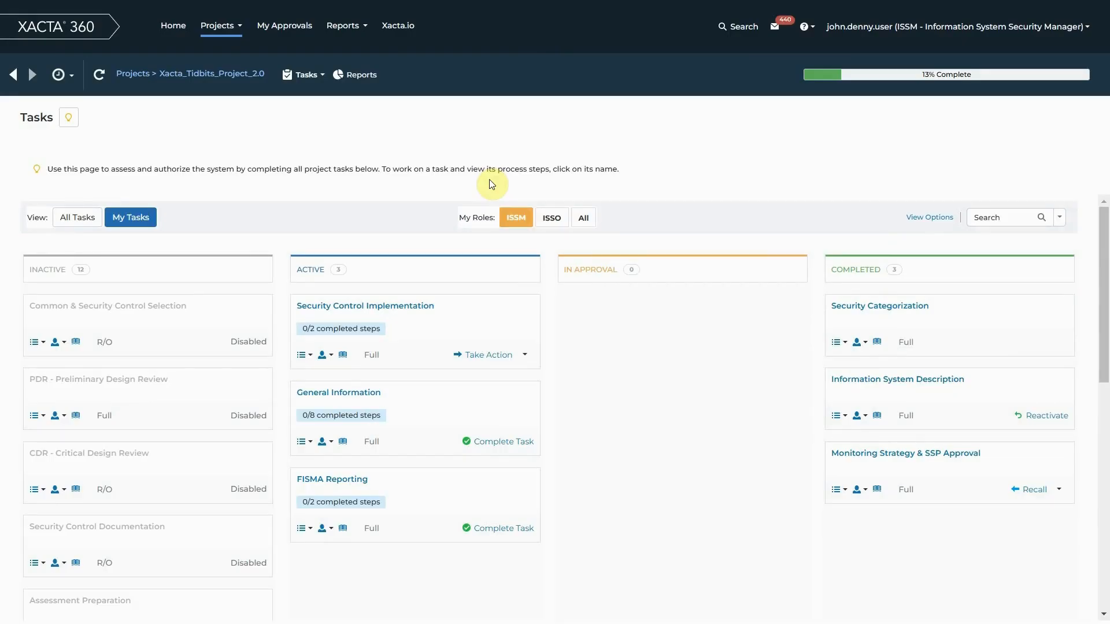
click(552, 218)
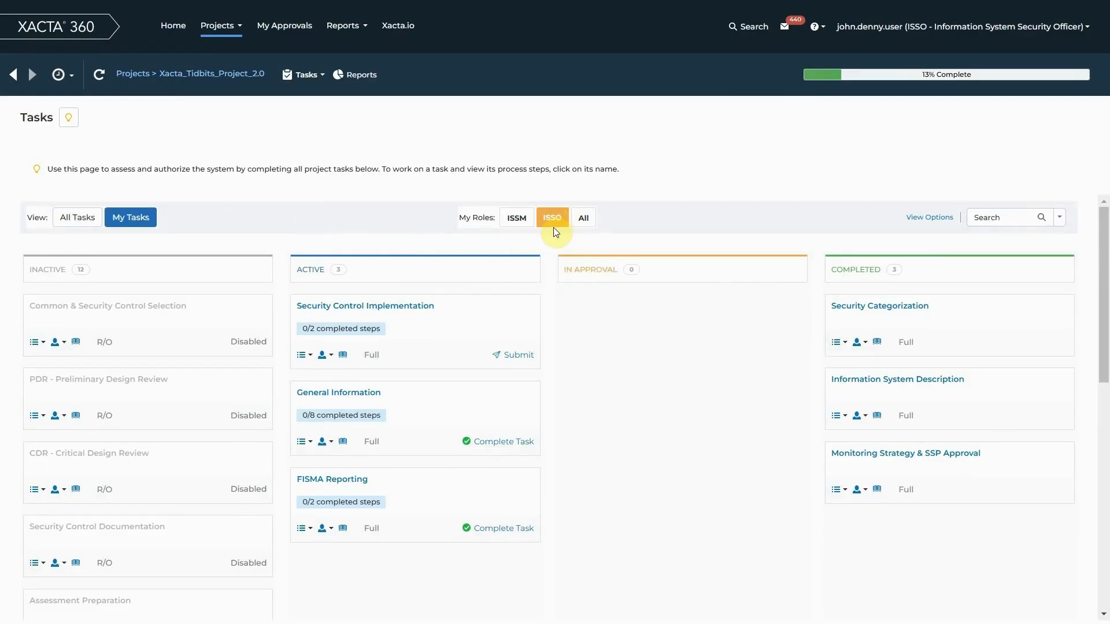
click(60, 77)
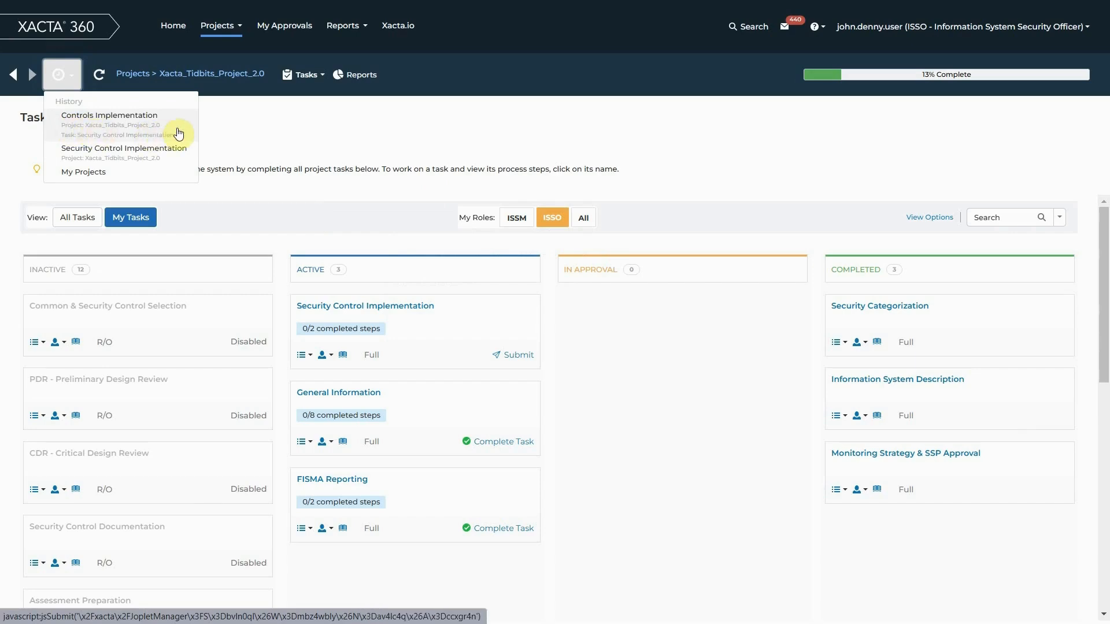
click(178, 133)
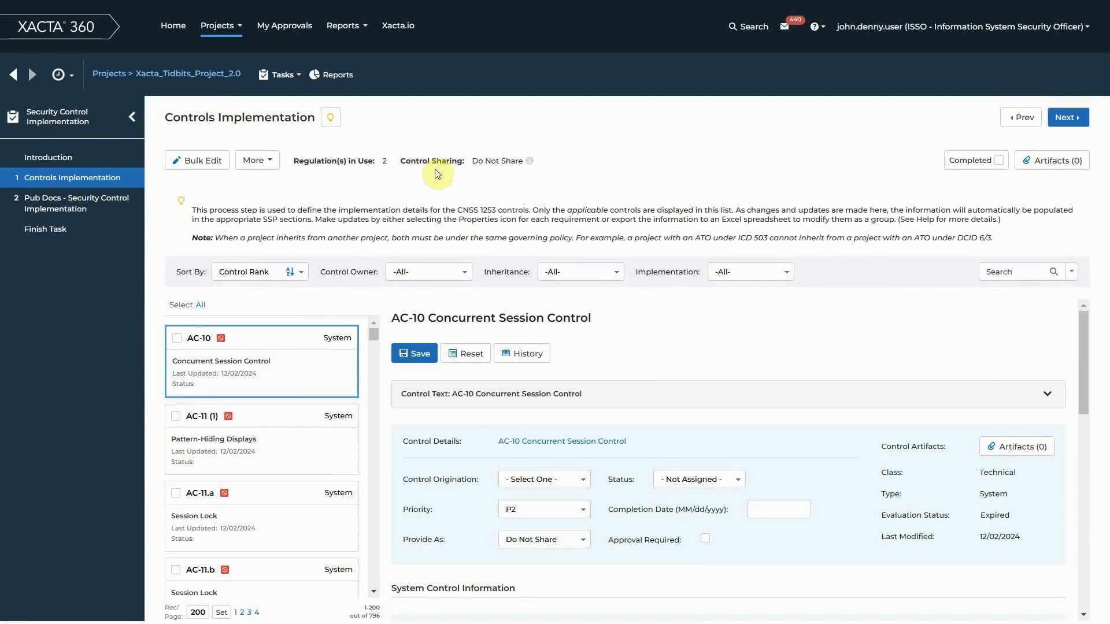
- Sort the controls list by Control ID and filter it by control owner to My Controls
click(302, 273)
click(268, 338)
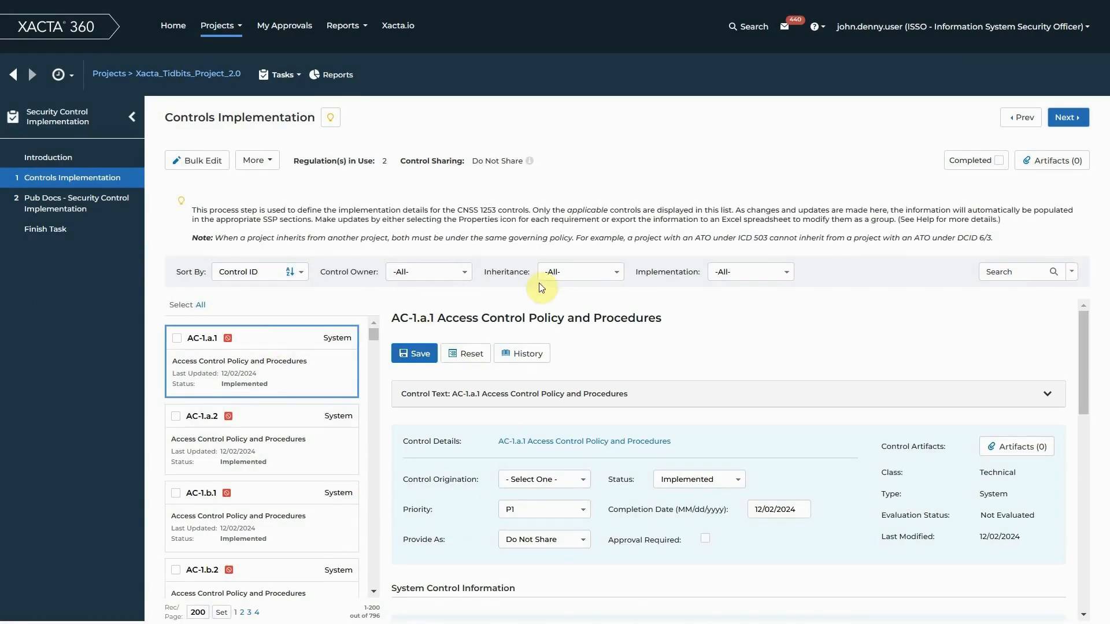
click(433, 275)
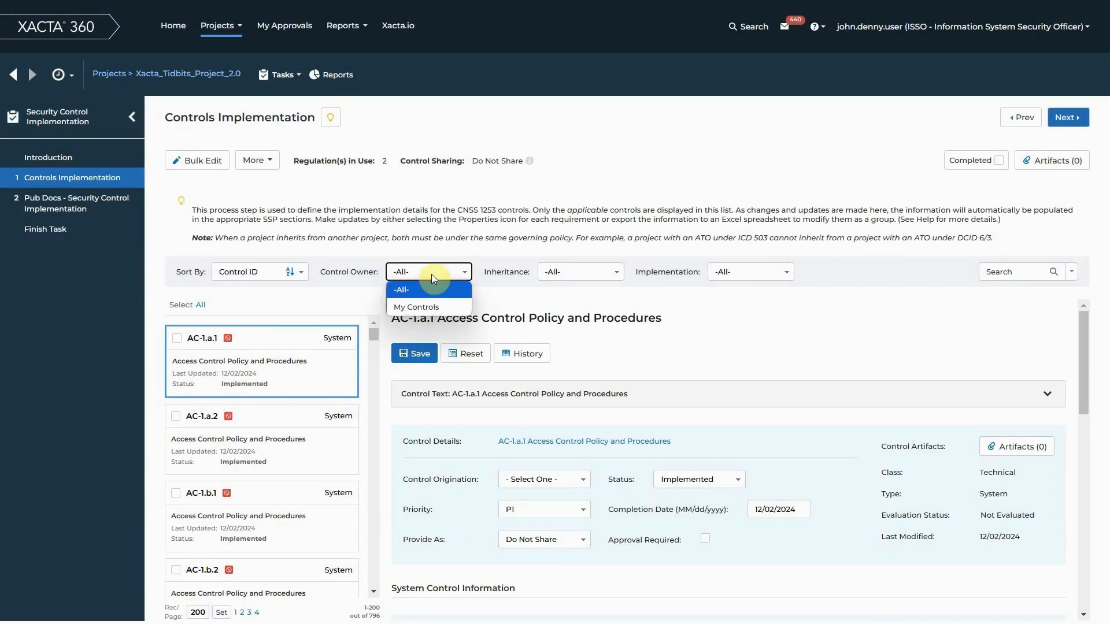
click(434, 308)
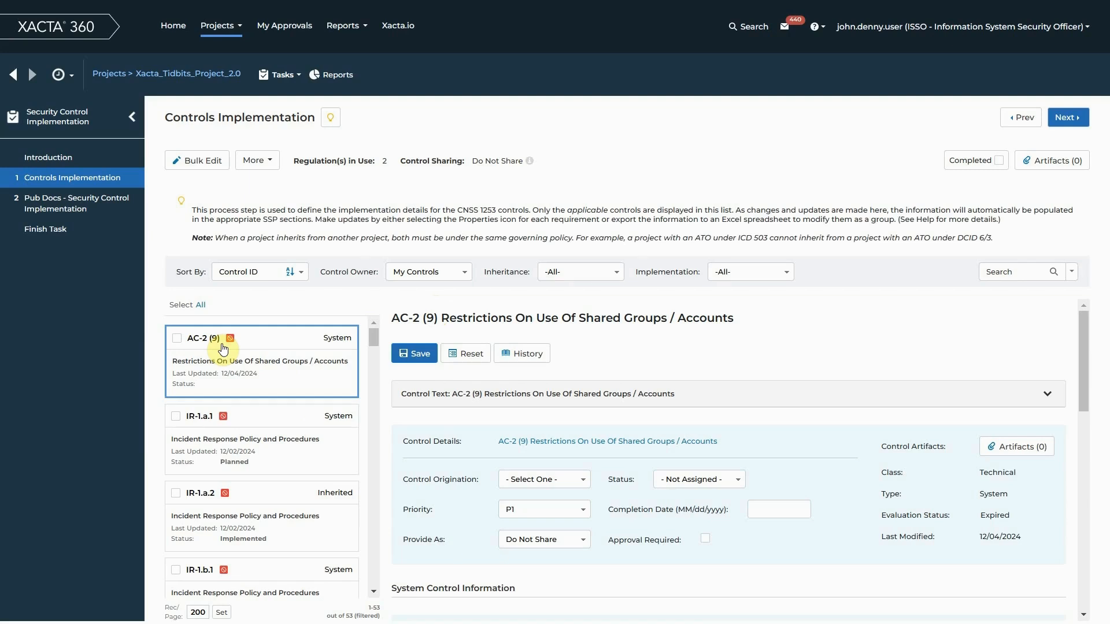
- Compare the Control Owners and Responsible Entities sections of AC-2 (9) and IR-1.a.1 to check each control's owner and assignment type
scroll(478, 475, down, 10)
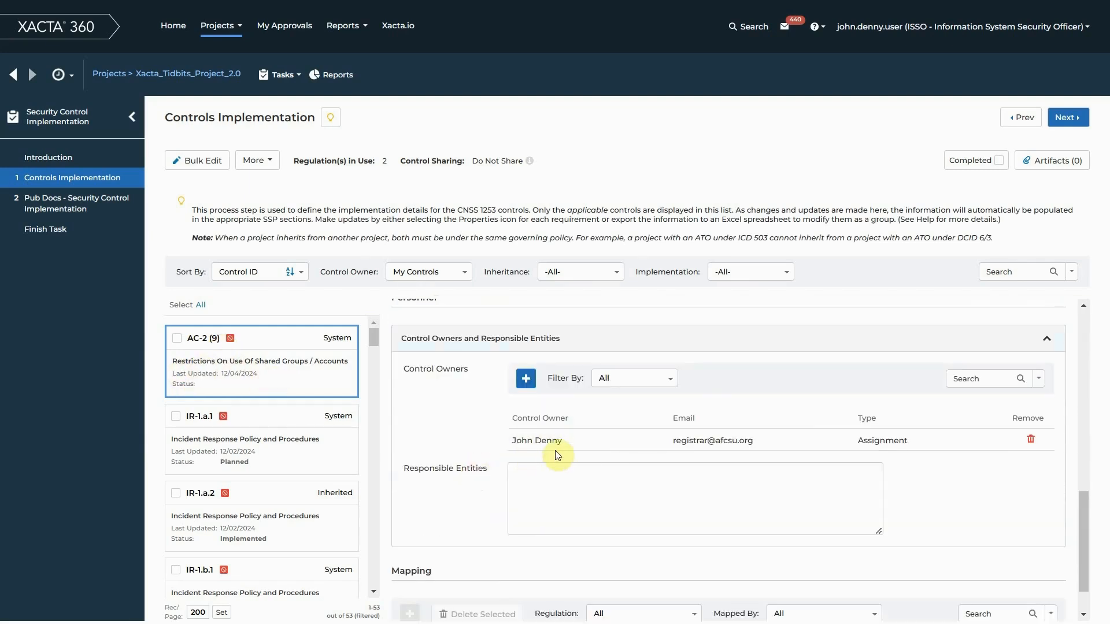
scroll(275, 429, down, 3)
scroll(275, 429, up, 3)
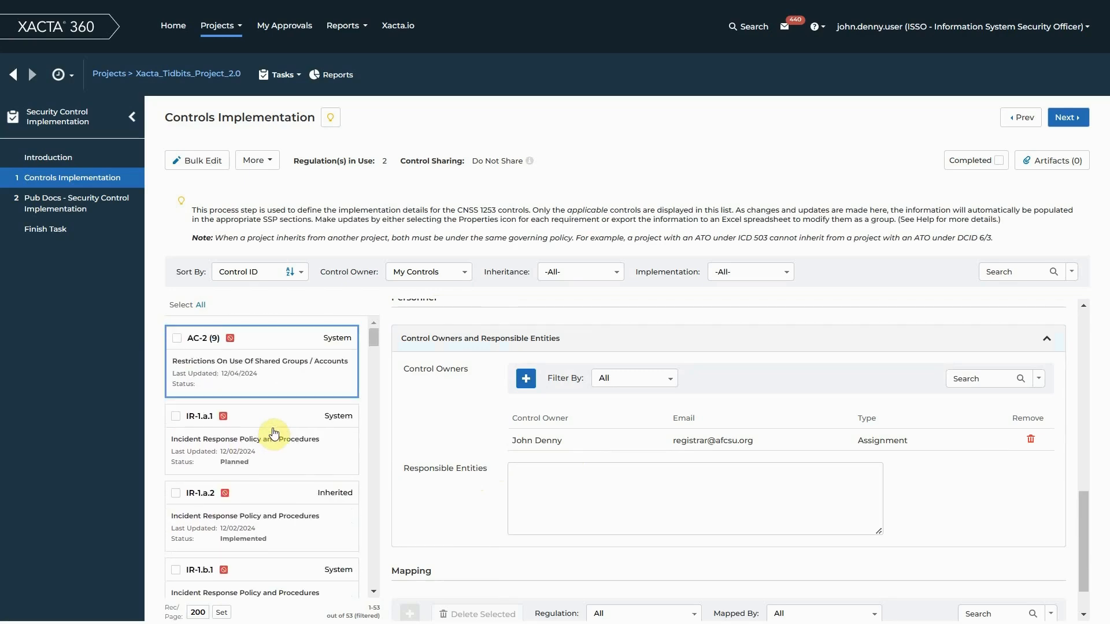
click(275, 433)
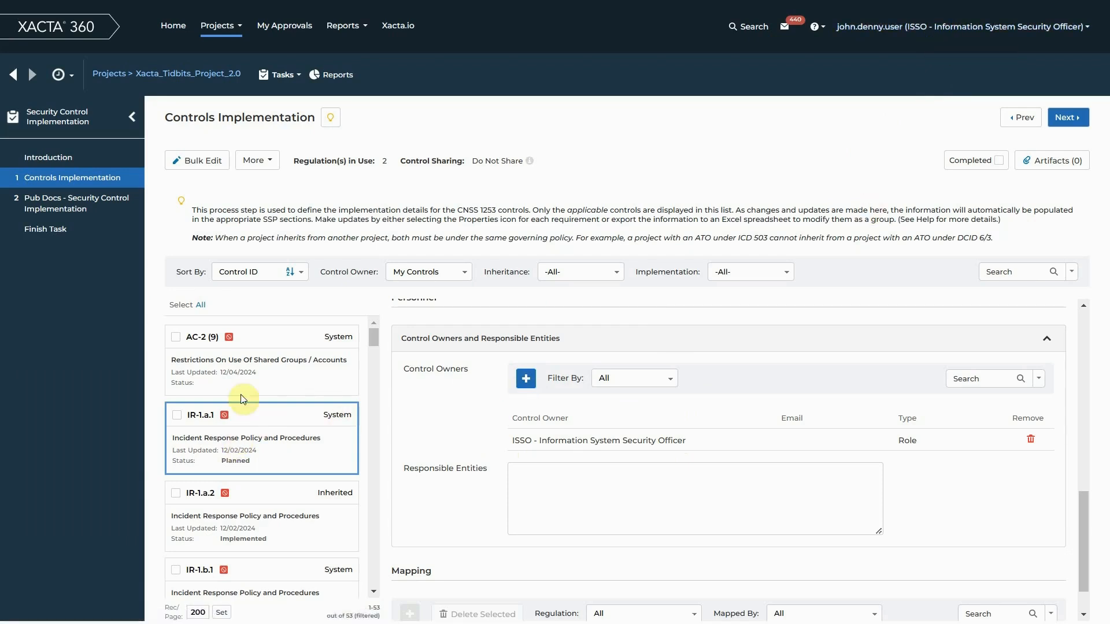
click(235, 360)
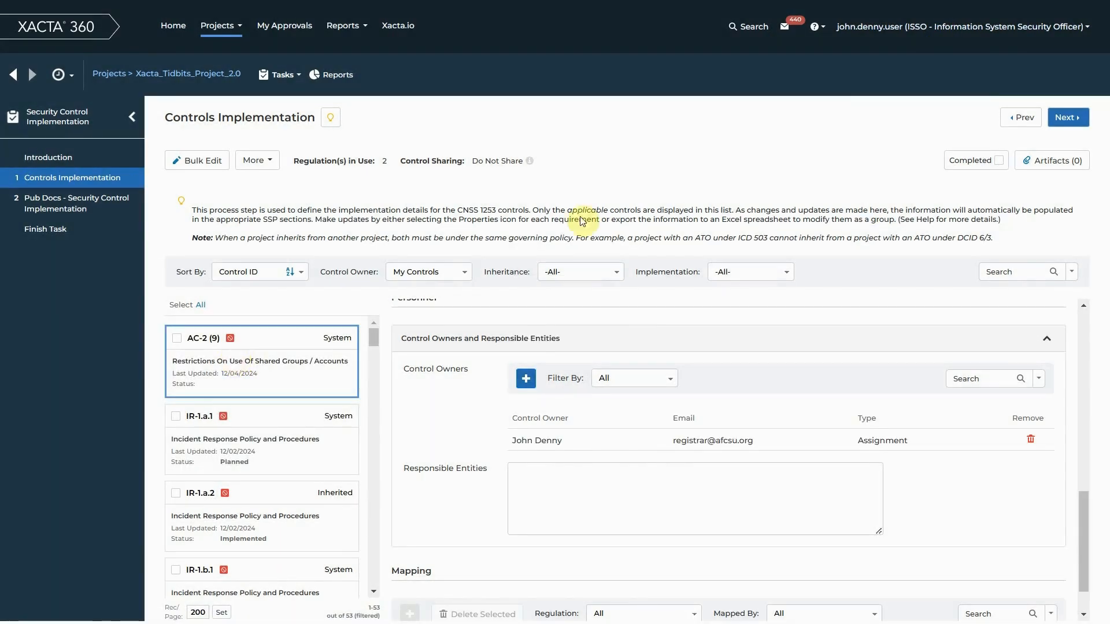
mouse_move(222, 421)
click(270, 453)
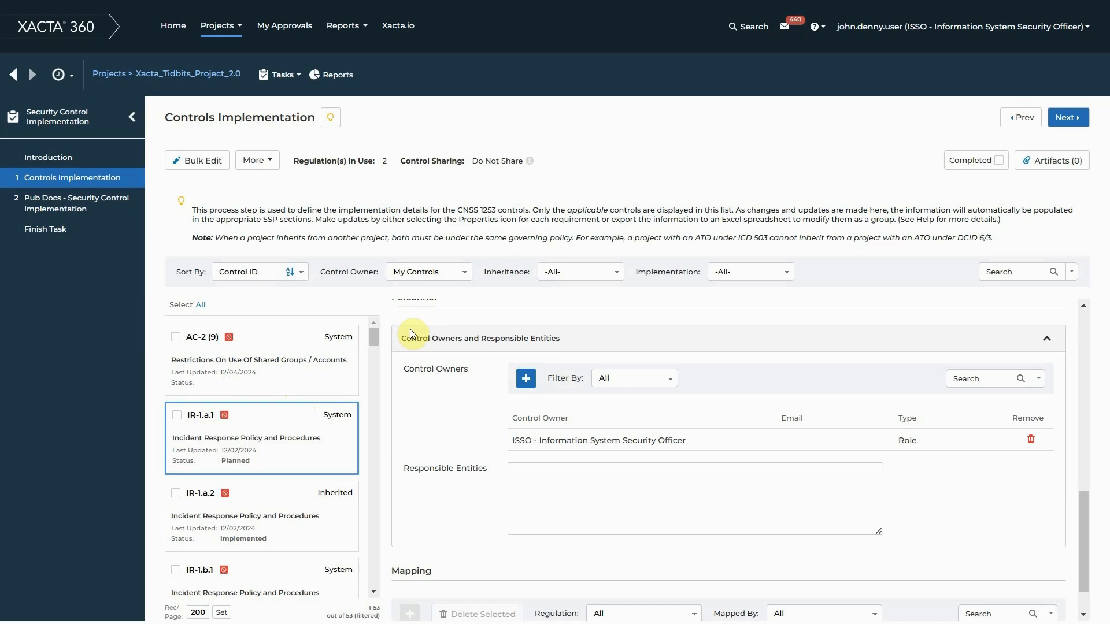
- View the Control Owner filter options without changing the filter, and reopen the details of control AC-2 (9)
click(462, 276)
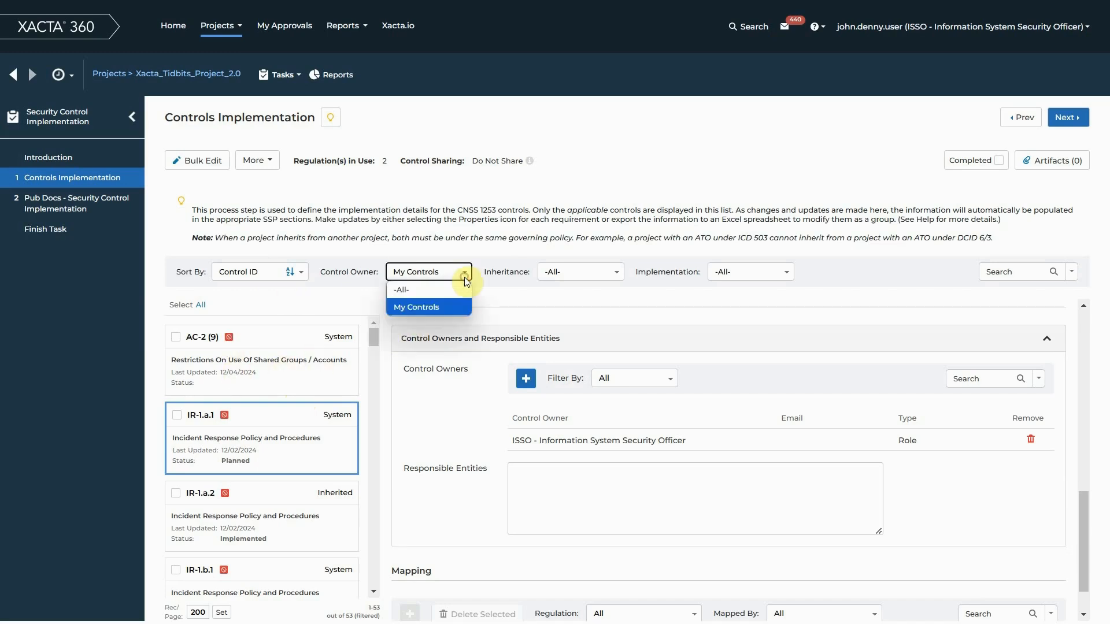
click(347, 294)
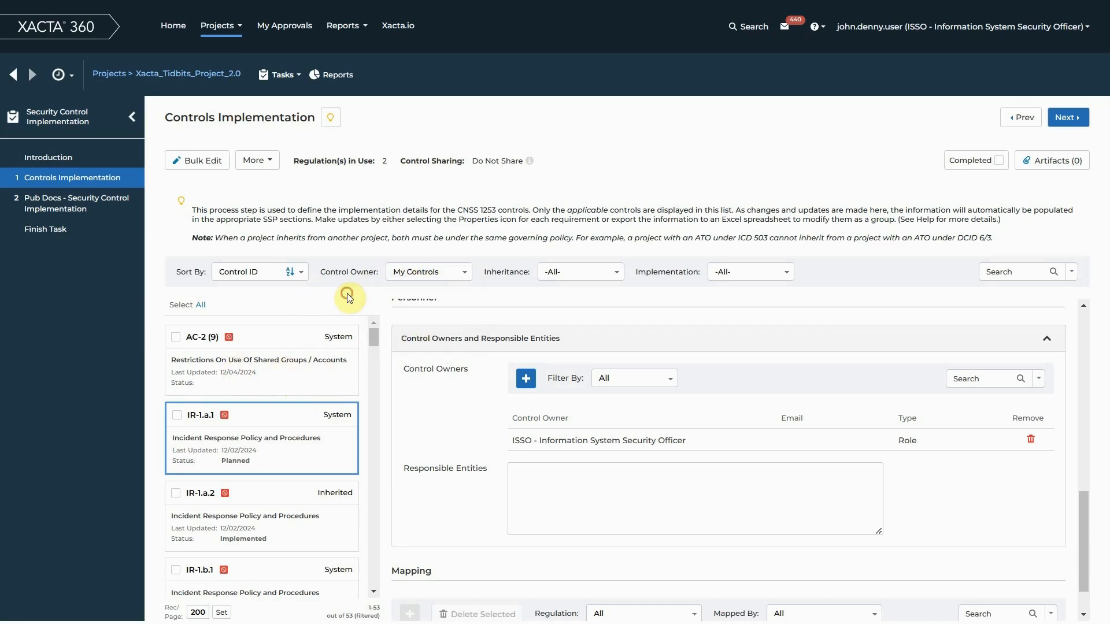
scroll(440, 356, up, 5)
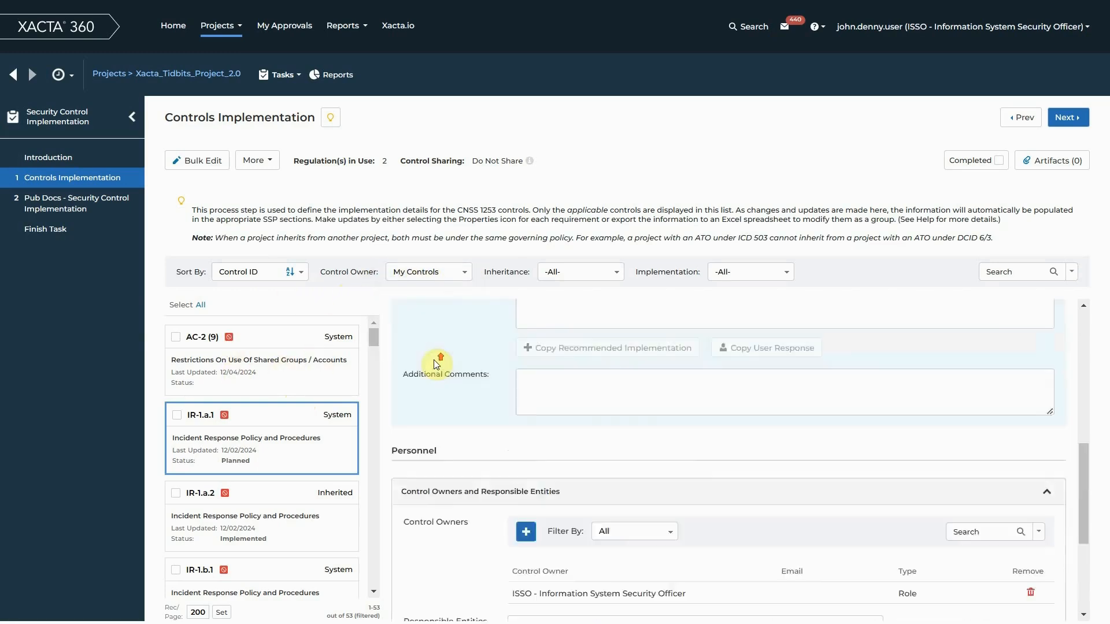
scroll(839, 370, up, 5)
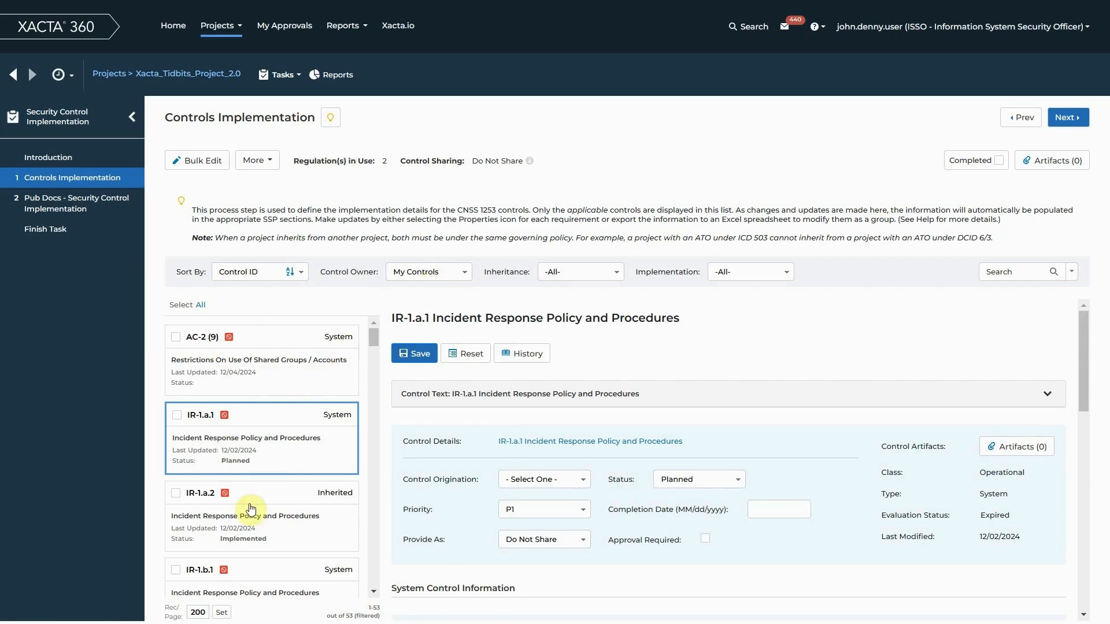
click(275, 375)
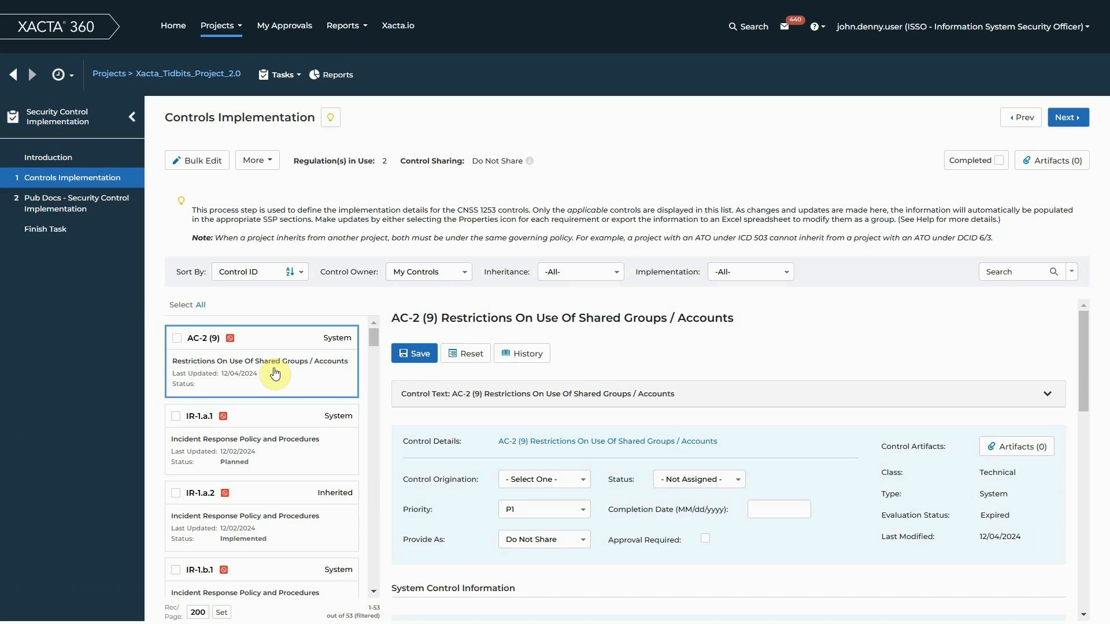